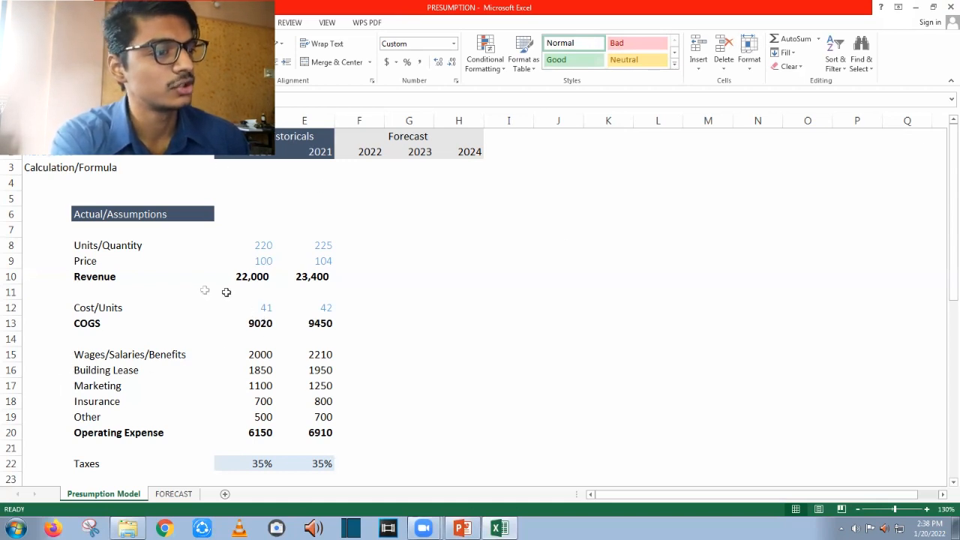
Step: Examine the historical units, price and revenue figures in the Actual/Assumptions section of the Presumption Model sheet
click(139, 282)
click(270, 278)
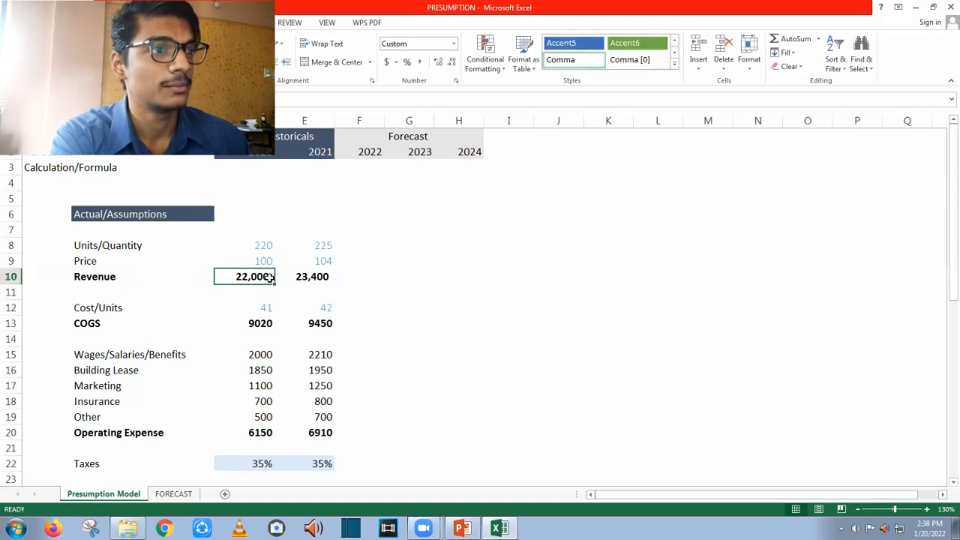
click(161, 250)
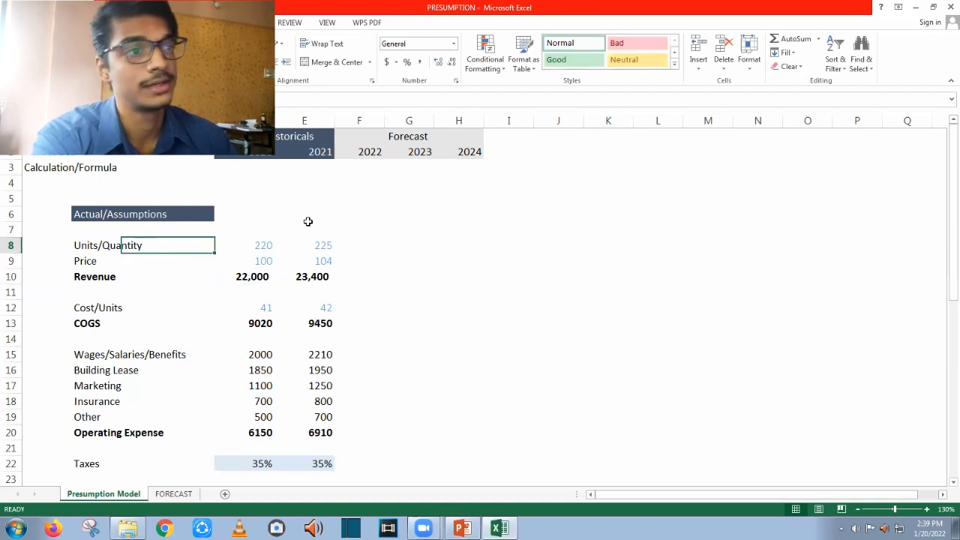
click(279, 244)
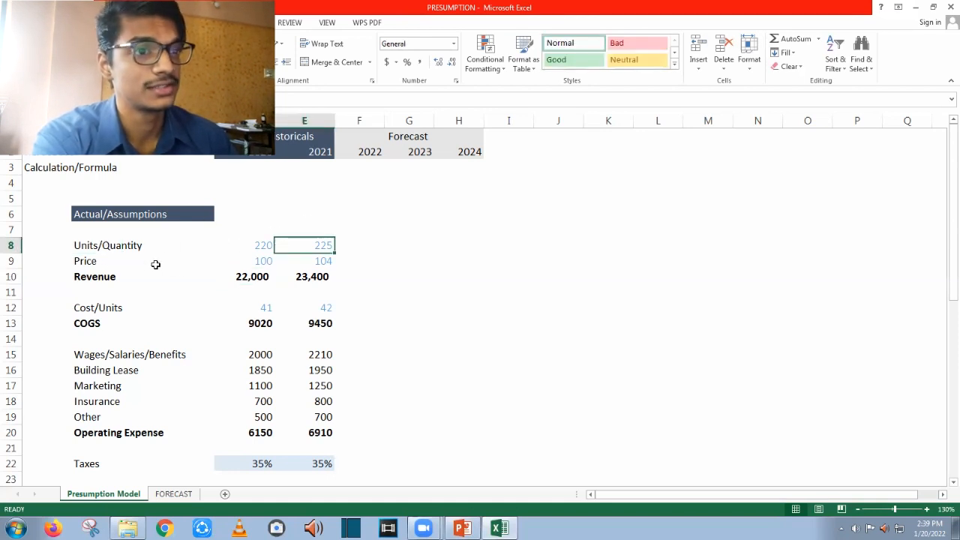
click(266, 257)
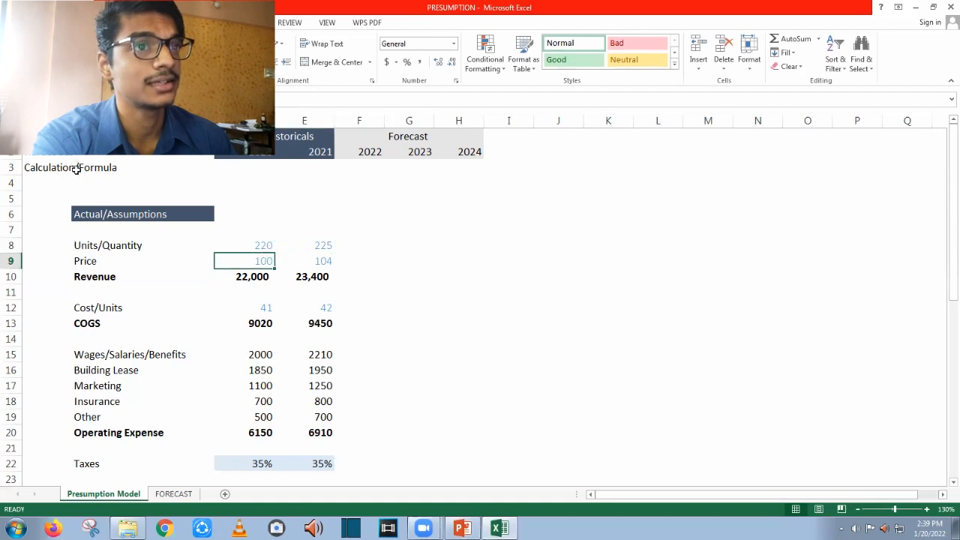
click(247, 249)
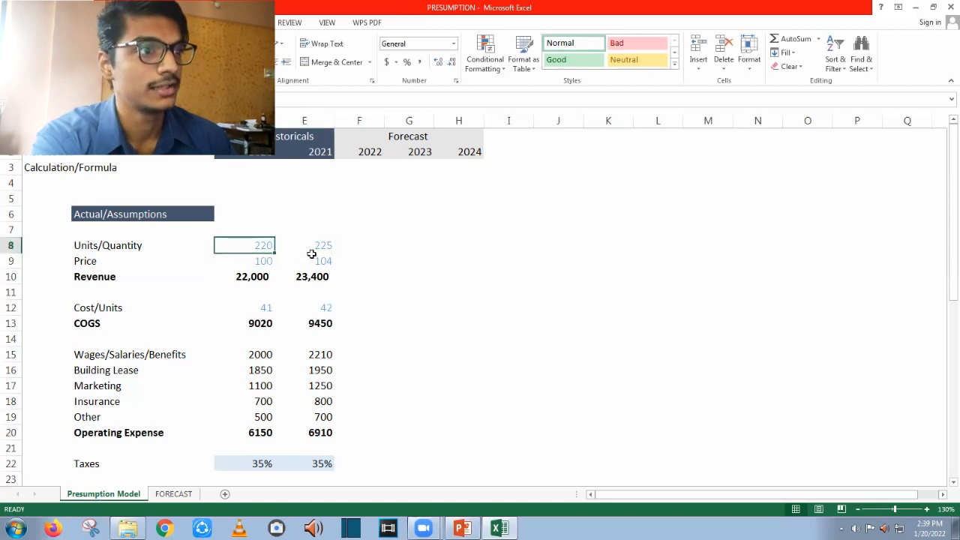
Step: Annotate the column D figures in red, underlining the revenue and bracketing the units and price above it
scroll(157, 219, down, 1)
drag(228, 240, 279, 237)
mouse_move(273, 188)
mouse_down()
mouse_move(284, 201)
mouse_move(276, 222)
mouse_up()
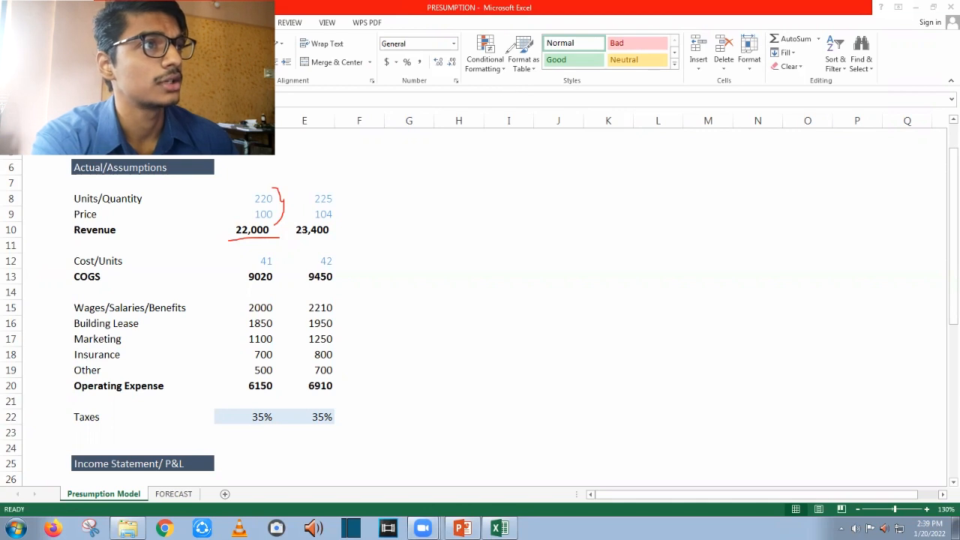
click(283, 207)
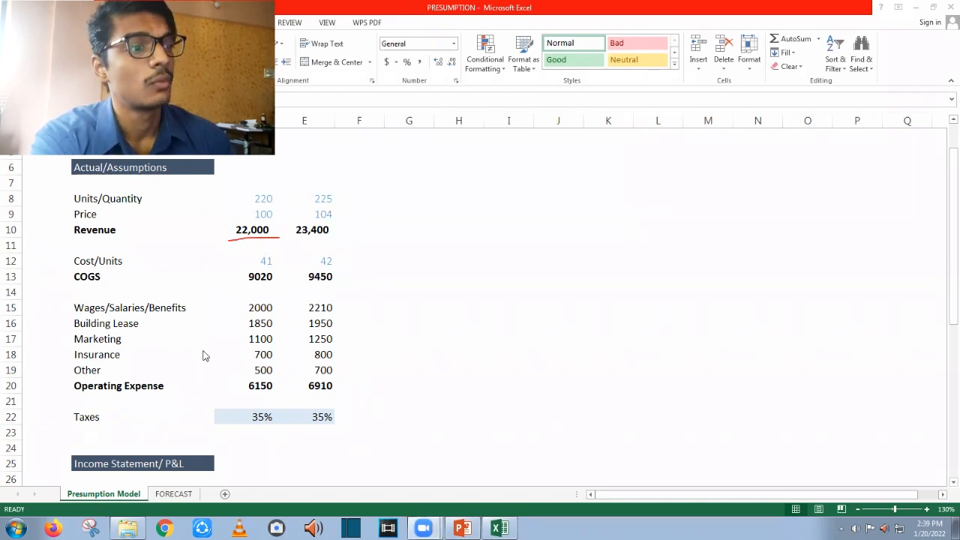
Step: Underline the column D COGS figure in red and box the units quantity and cost per unit it is based on
click(258, 262)
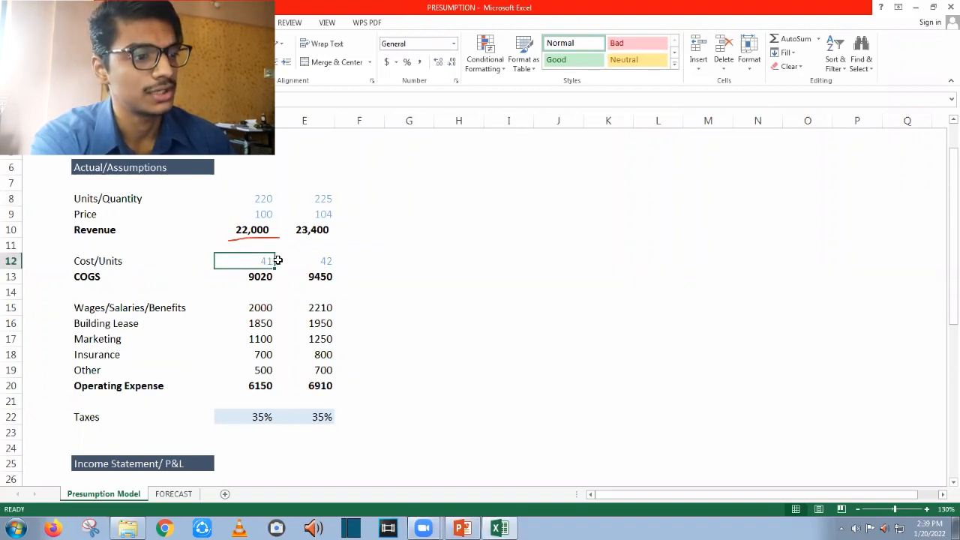
drag(245, 284, 273, 282)
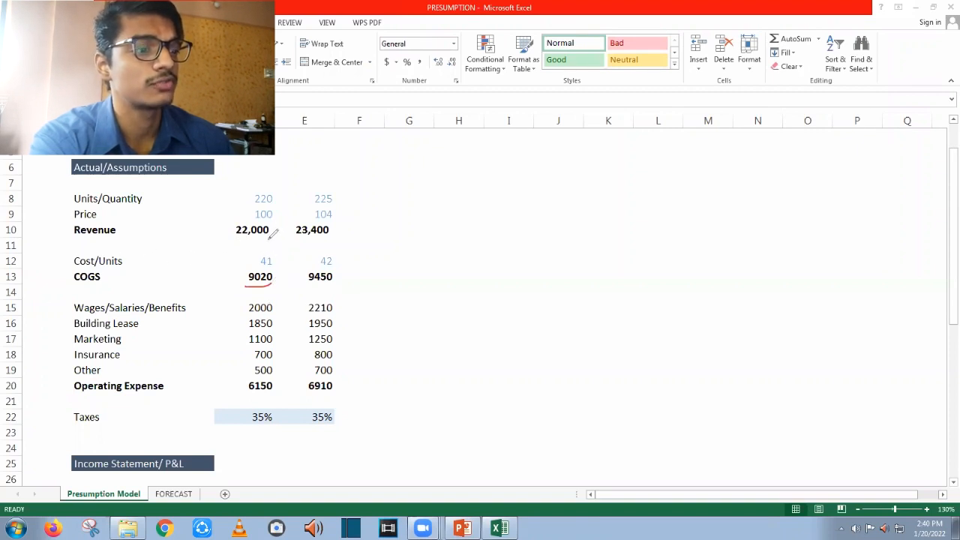
drag(261, 195, 256, 194)
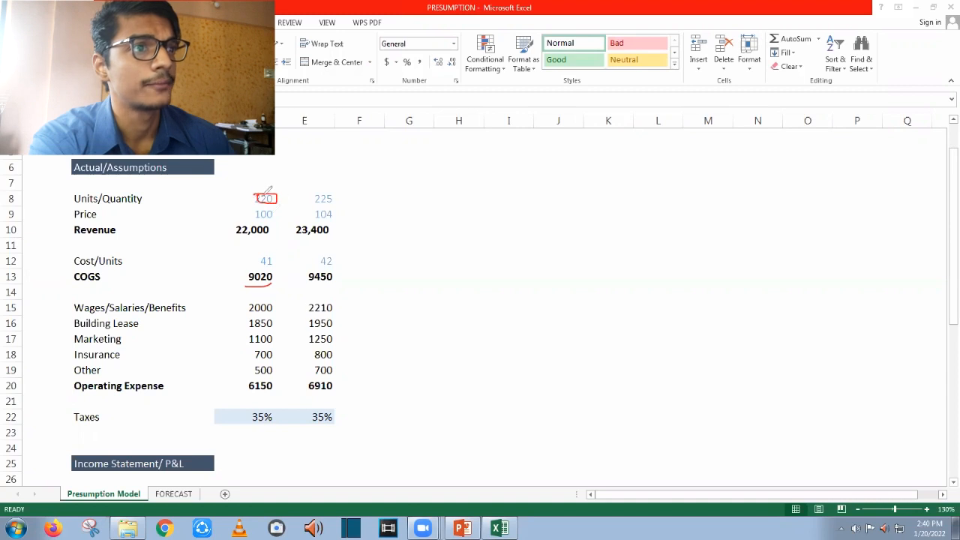
mouse_move(257, 260)
mouse_down()
mouse_move(272, 251)
mouse_move(261, 252)
mouse_up()
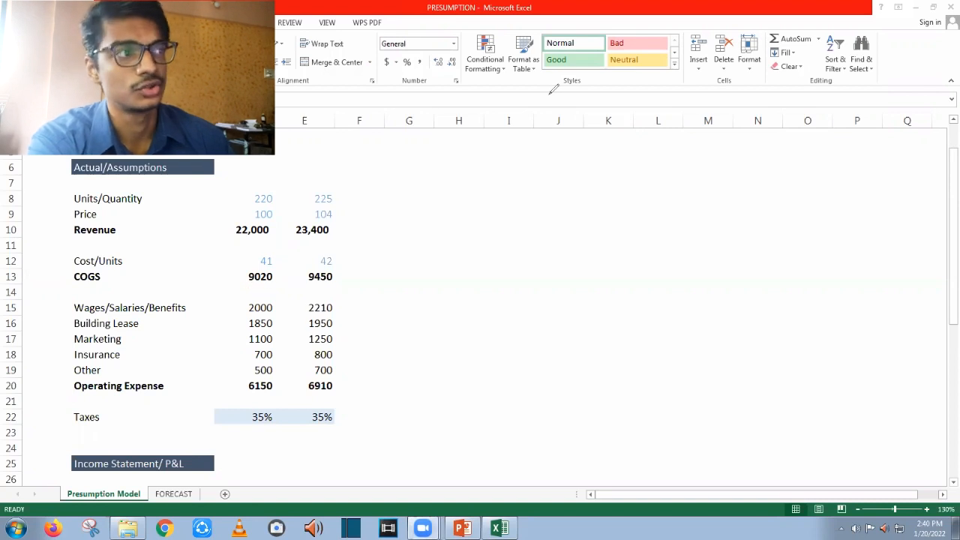
Step: Mark the operating expense rows from Wages/Salaries/Benefits to Other, and their historical values, with freehand red strokes
click(260, 276)
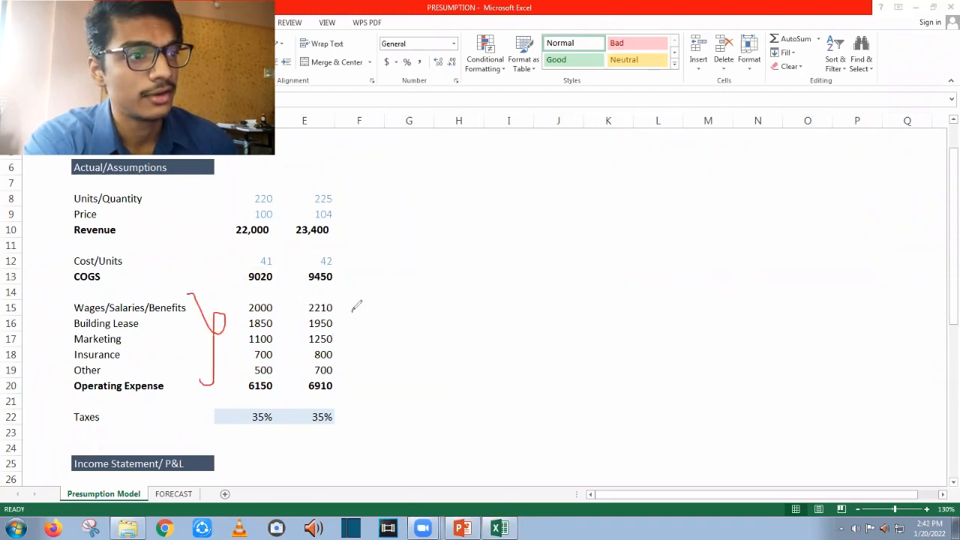
drag(353, 309, 373, 301)
drag(339, 334, 375, 315)
drag(376, 348, 358, 362)
drag(201, 398, 385, 377)
mouse_move(238, 403)
mouse_down()
mouse_move(365, 389)
mouse_move(252, 375)
mouse_move(240, 383)
mouse_up()
mouse_move(276, 301)
mouse_down()
mouse_move(288, 302)
mouse_move(288, 380)
mouse_up()
mouse_move(242, 307)
mouse_down()
mouse_move(253, 378)
mouse_move(288, 385)
mouse_up()
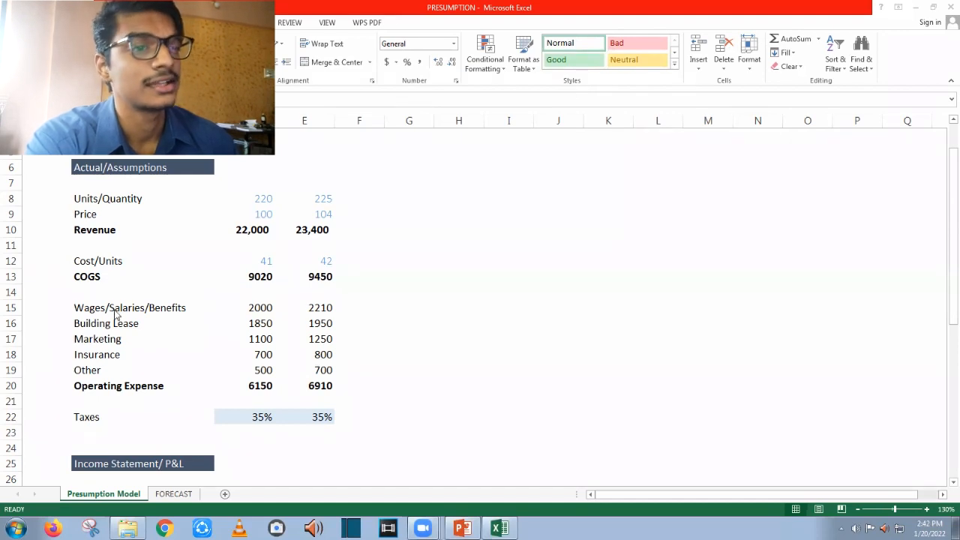
Step: Compare the revenue and COGS rows of the Income Statement/P&L with the matching figures in the assumptions section
scroll(484, 289, down, 5)
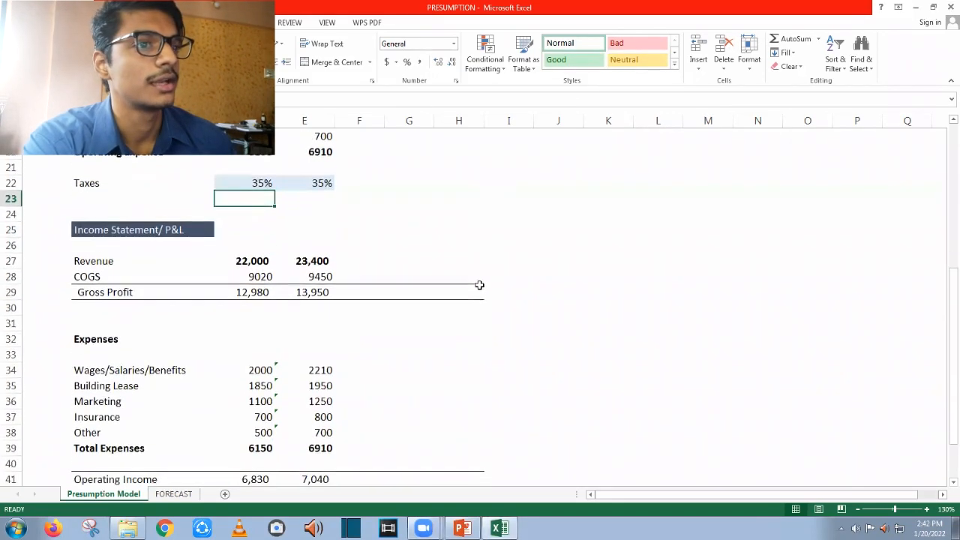
middle_click(478, 284)
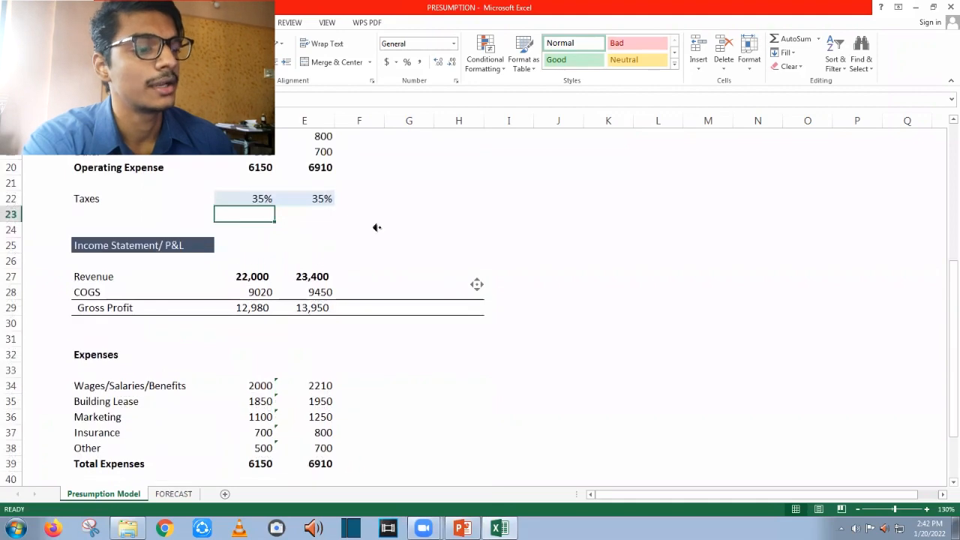
middle_click(452, 244)
scroll(132, 301, down, 2)
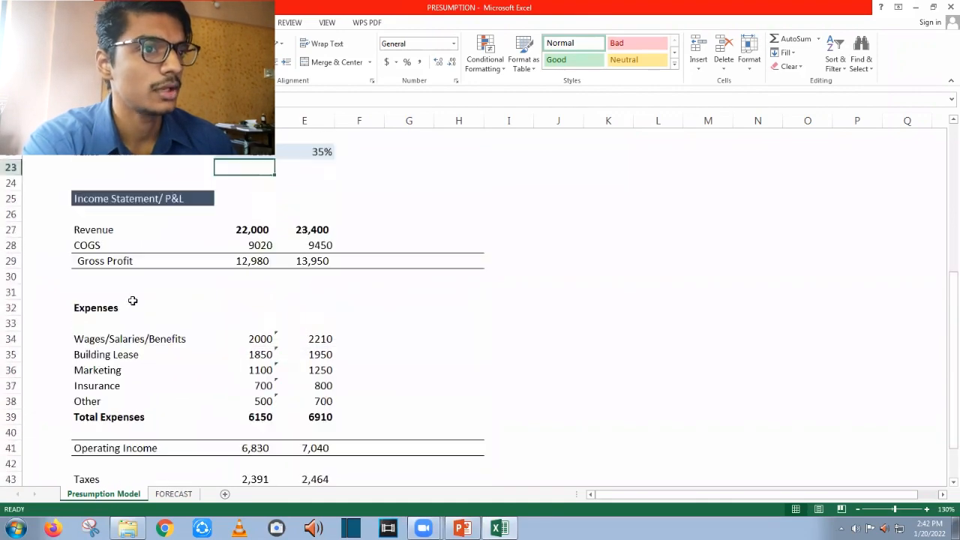
click(115, 228)
click(118, 246)
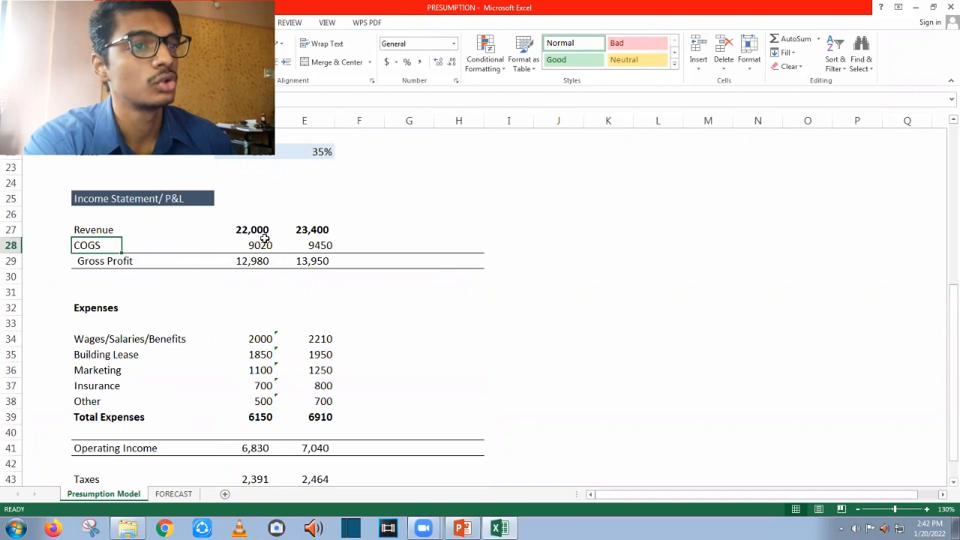
scroll(261, 242, up, 7)
click(270, 279)
click(261, 322)
click(260, 282)
click(263, 324)
scroll(263, 324, down, 5)
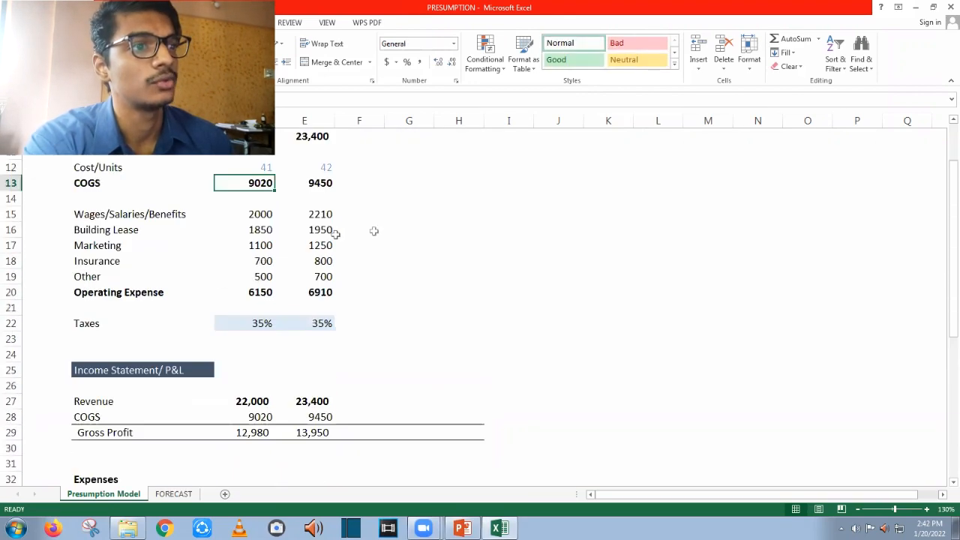
click(263, 324)
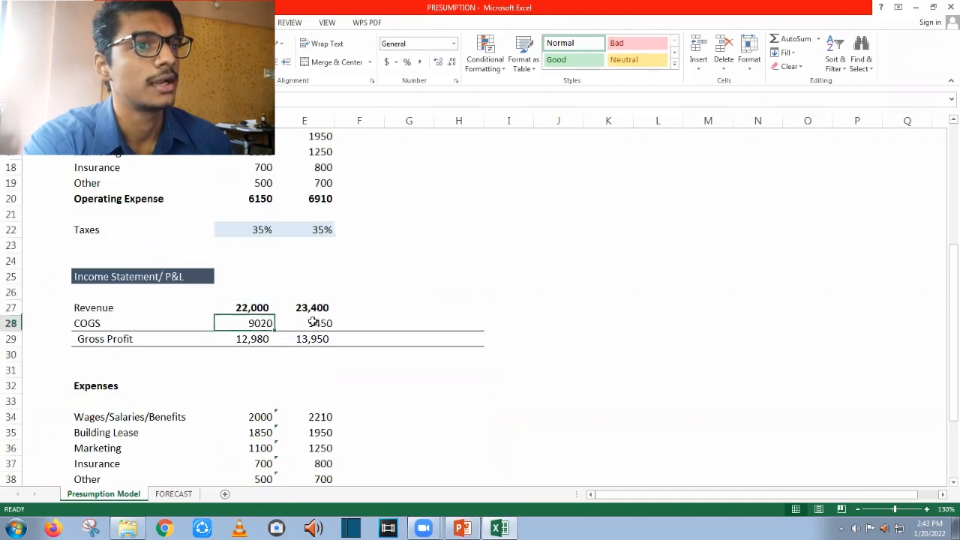
Step: Review the income statement's gross profit, expense rows and total expenses, and how they lead to operating income
click(131, 341)
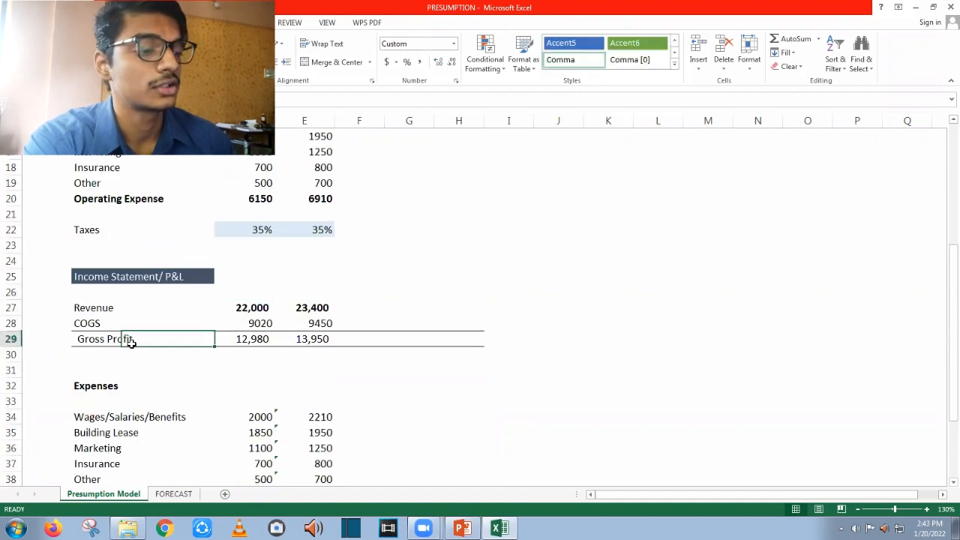
click(119, 308)
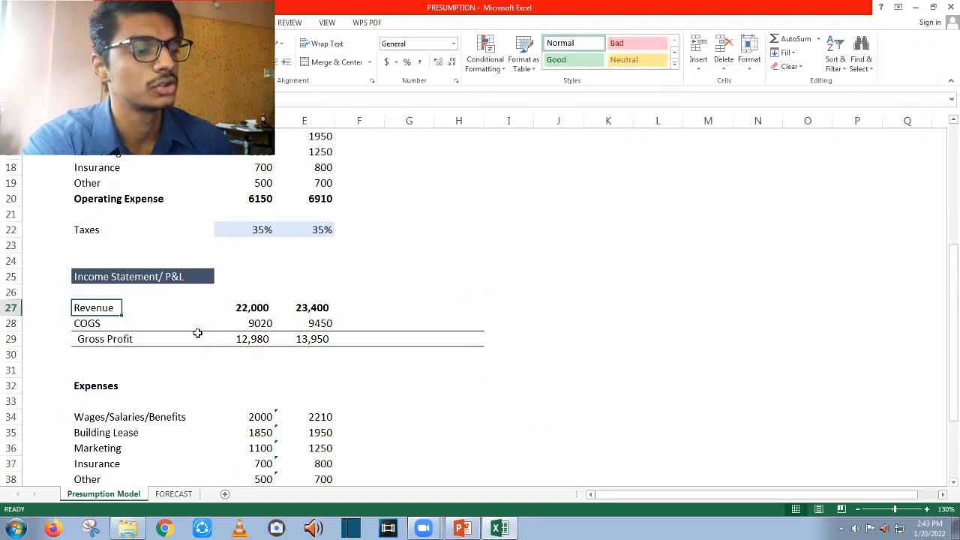
scroll(197, 333, down, 4)
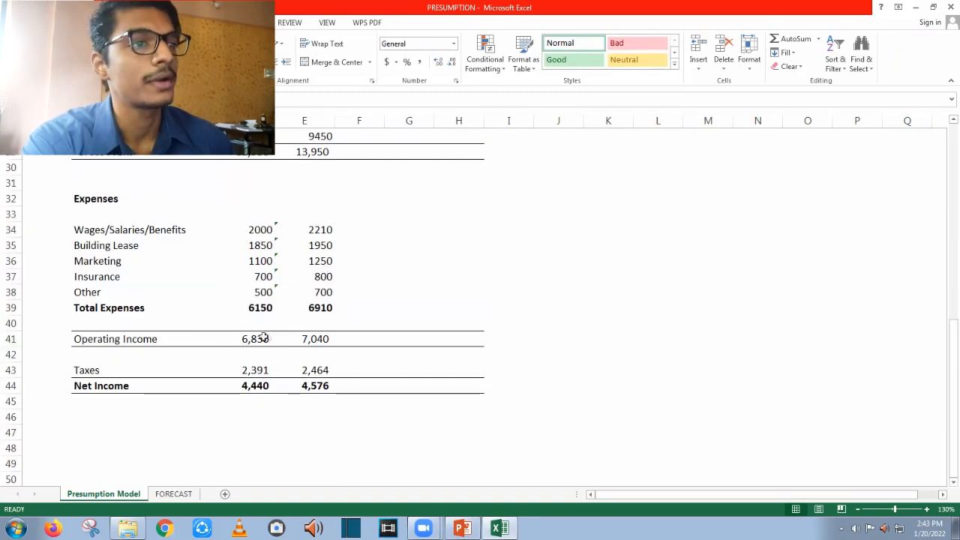
scroll(193, 300, up, 6)
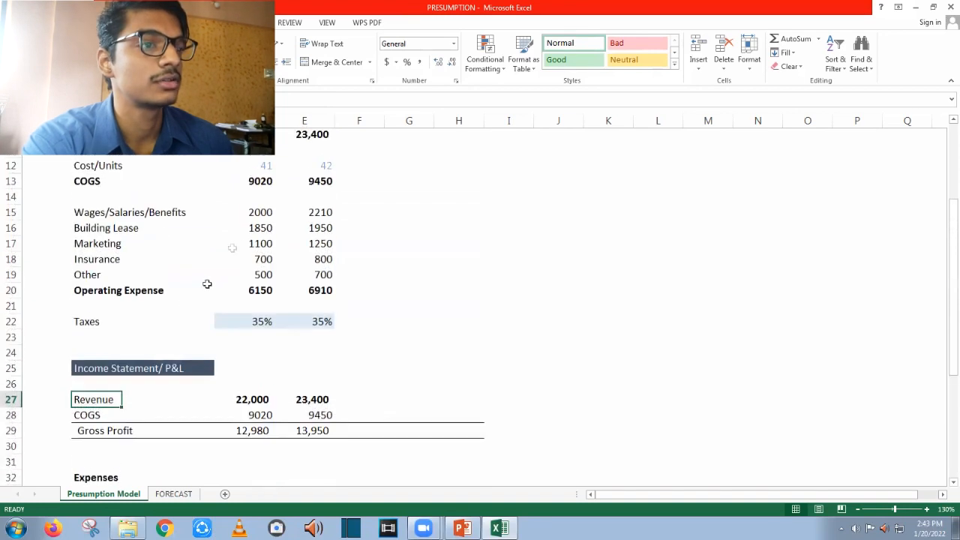
scroll(199, 281, down, 2)
scroll(204, 320, down, 2)
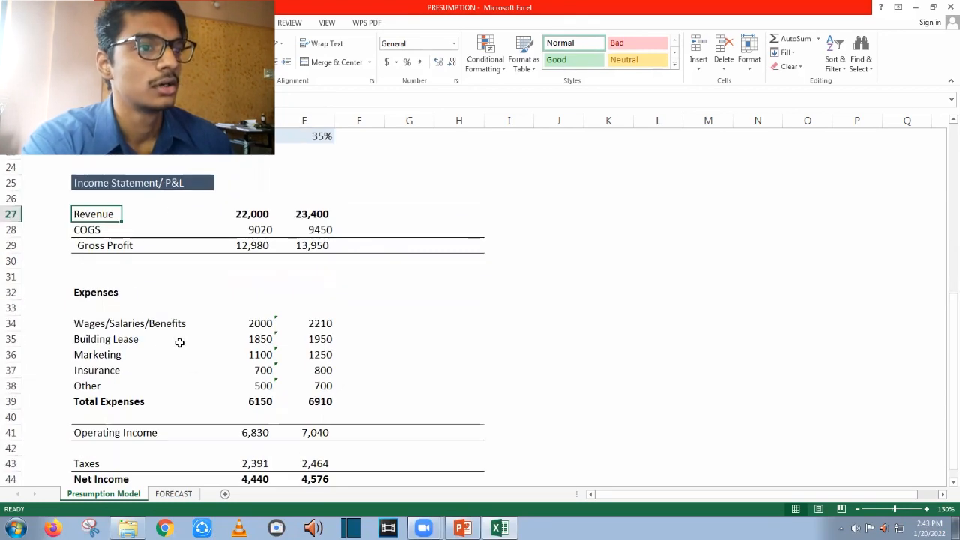
scroll(181, 343, down, 1)
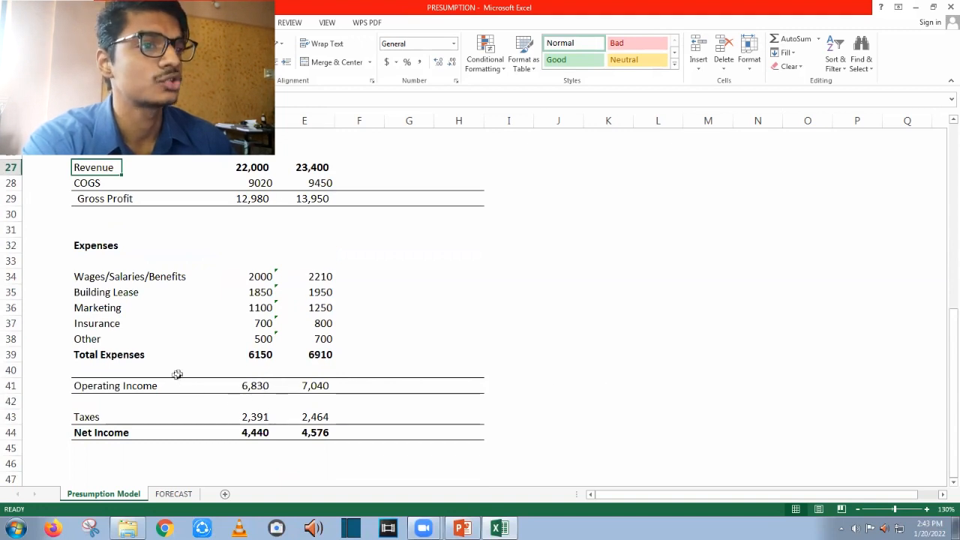
click(261, 199)
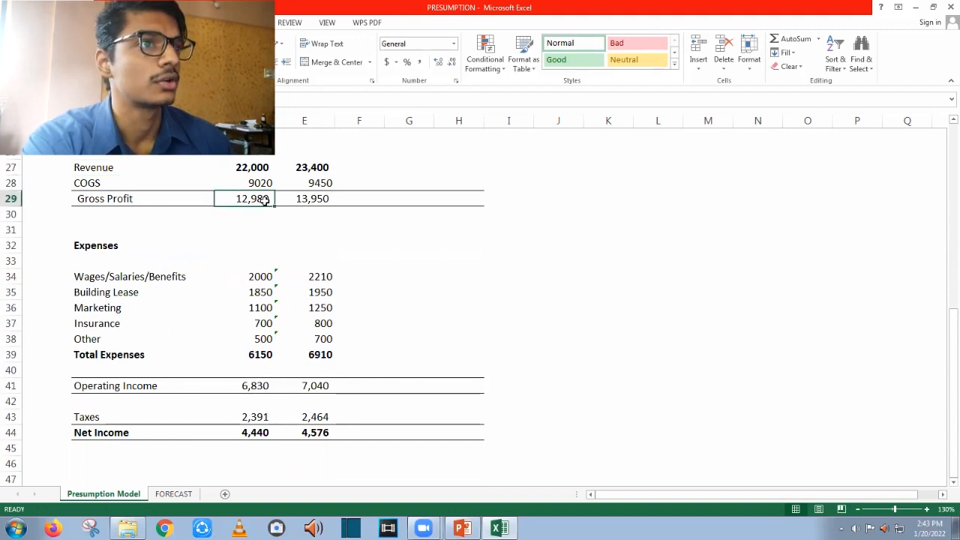
click(255, 357)
click(253, 386)
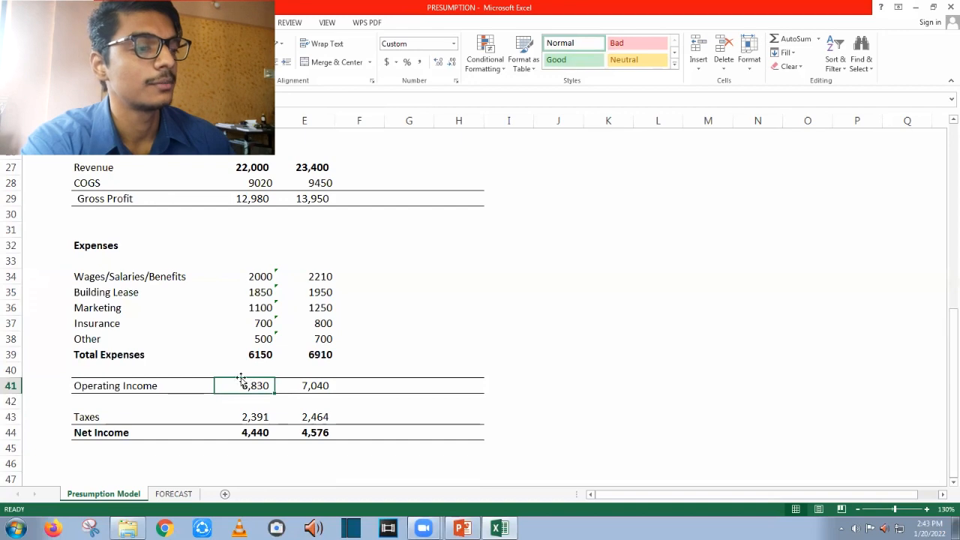
Step: Trace how the assumed tax rate and operating income give the column D taxes and net income
scroll(234, 237, up, 3)
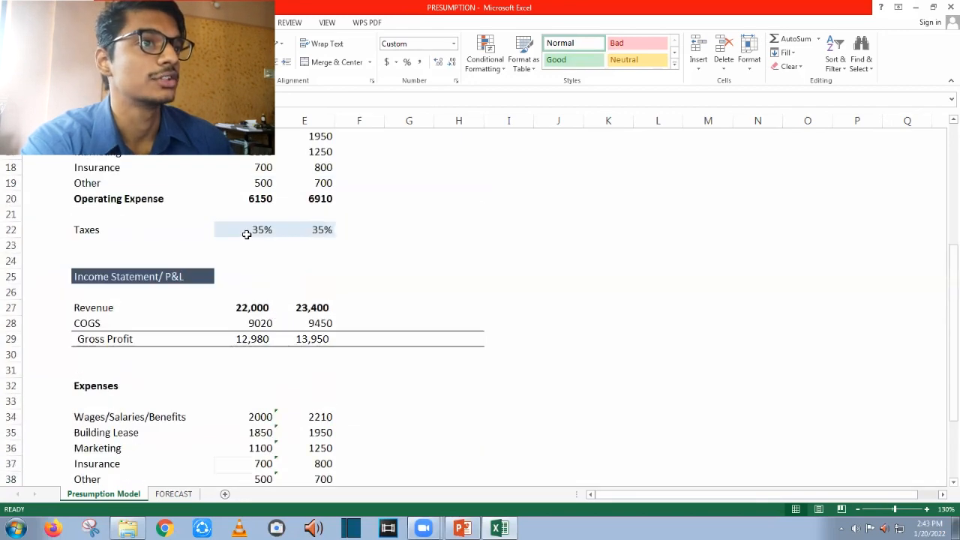
click(247, 231)
scroll(574, 317, down, 5)
click(255, 327)
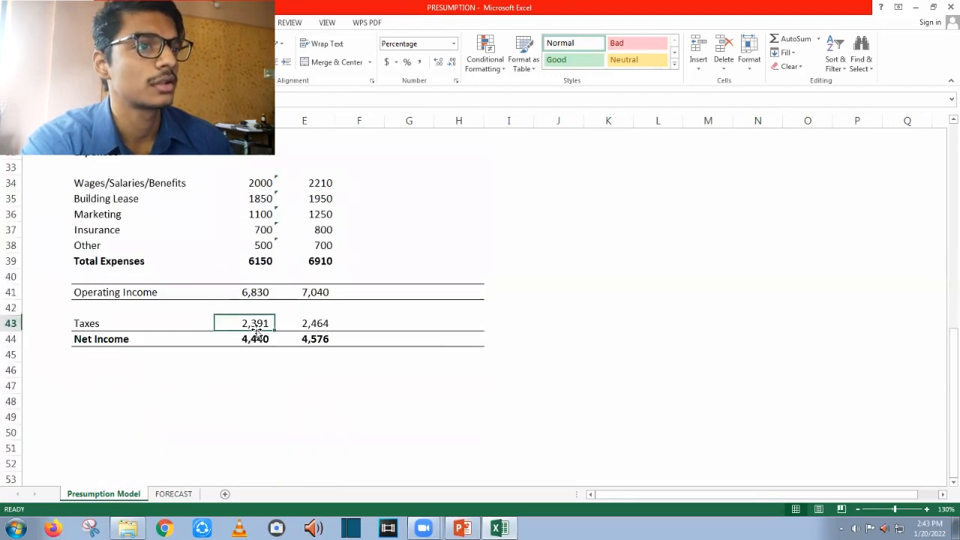
click(262, 351)
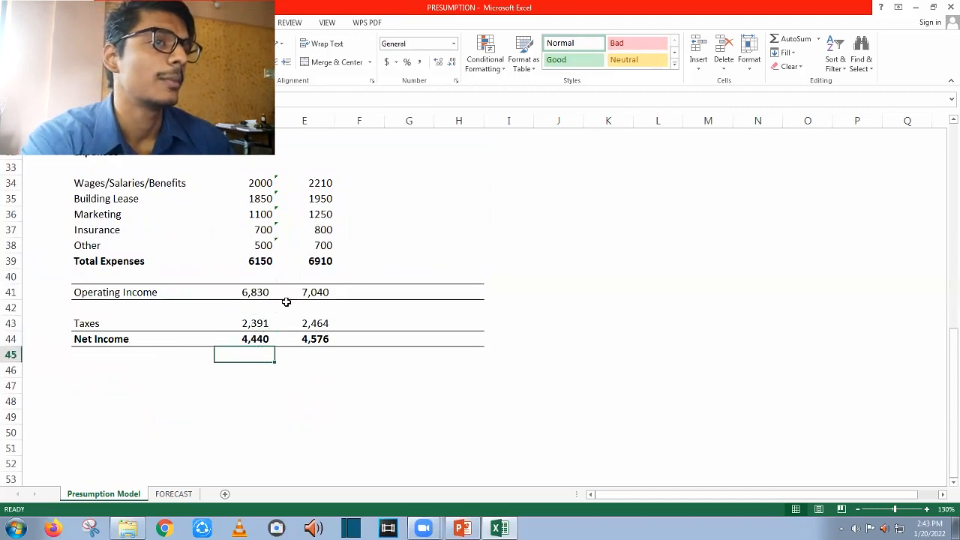
click(263, 294)
click(260, 323)
click(259, 295)
click(251, 321)
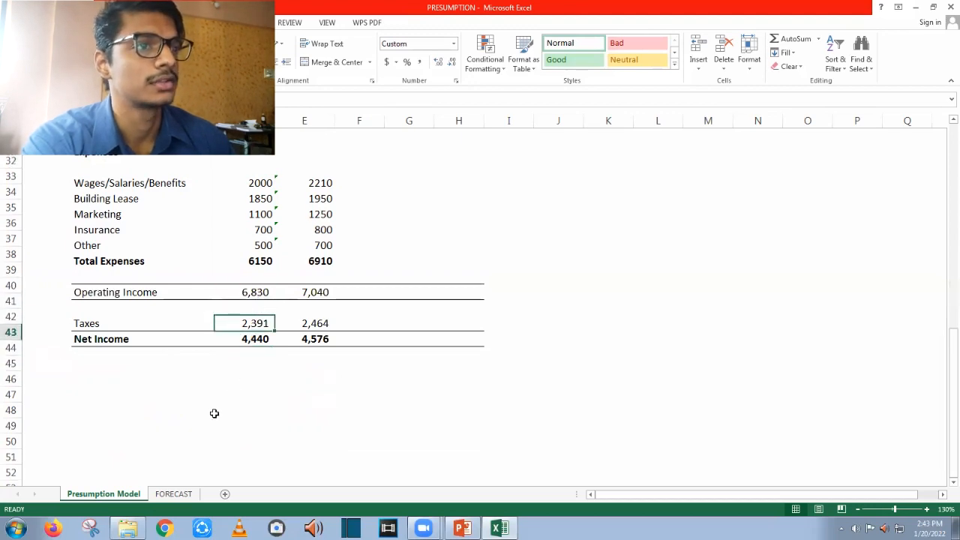
Step: Switch to the FORECAST sheet and examine the 2022 forecast for Units/Quantity
scroll(117, 446, up, 8)
scroll(117, 446, up, 2)
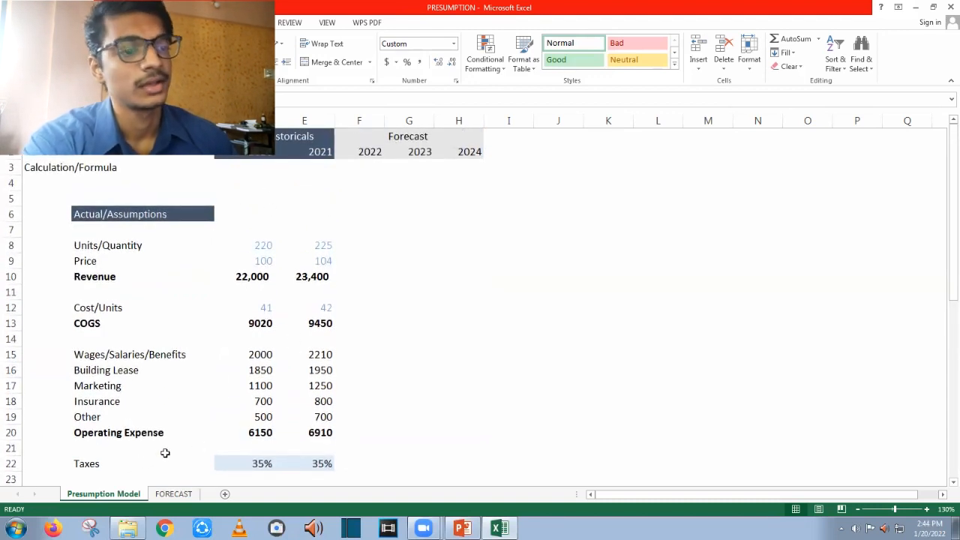
key(ctrl+Page_Down)
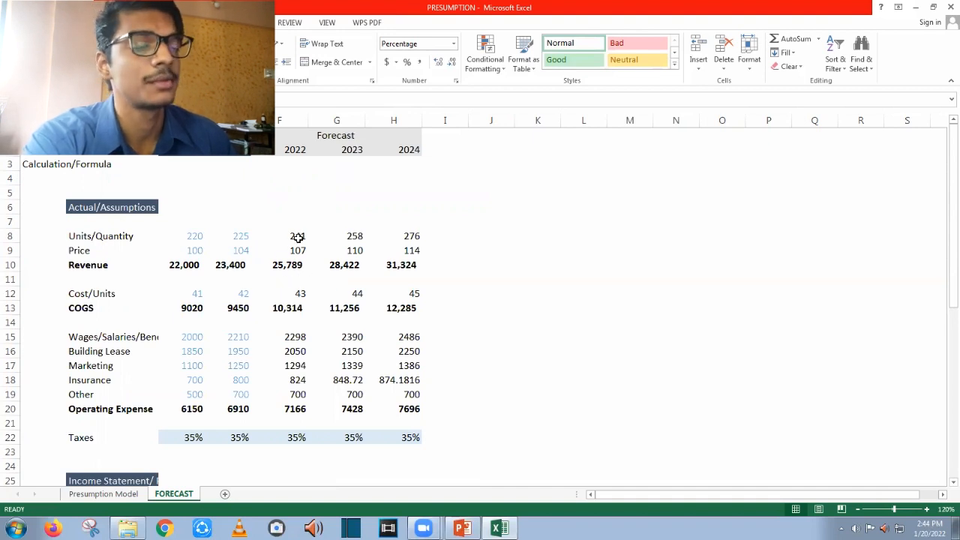
click(118, 238)
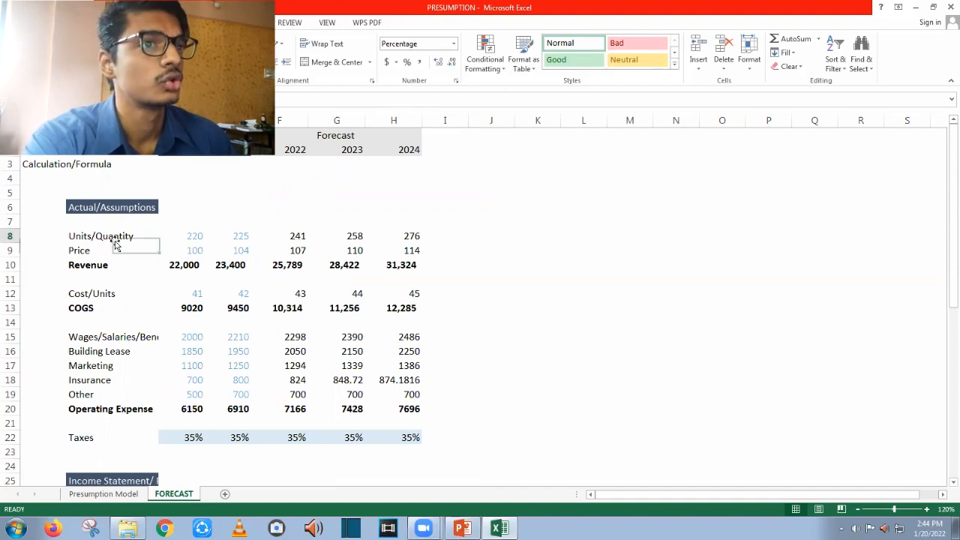
click(298, 238)
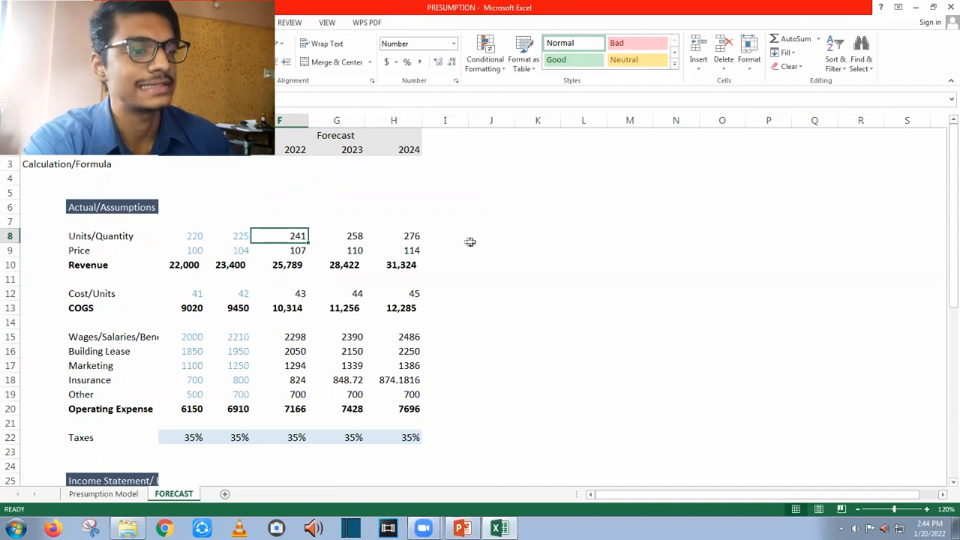
Step: Examine the 2022 forecast for Price and Cost/Units, and the COGS row they feed
click(296, 252)
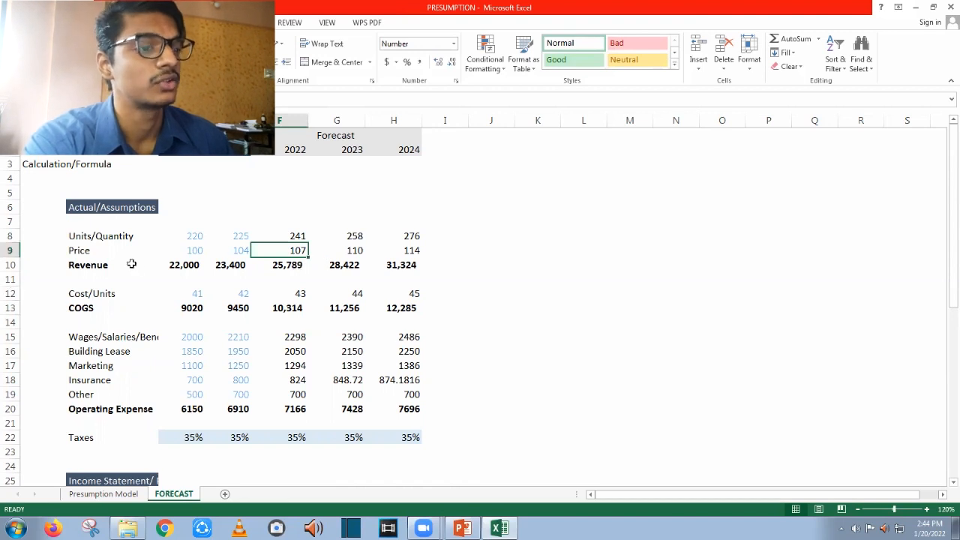
click(90, 293)
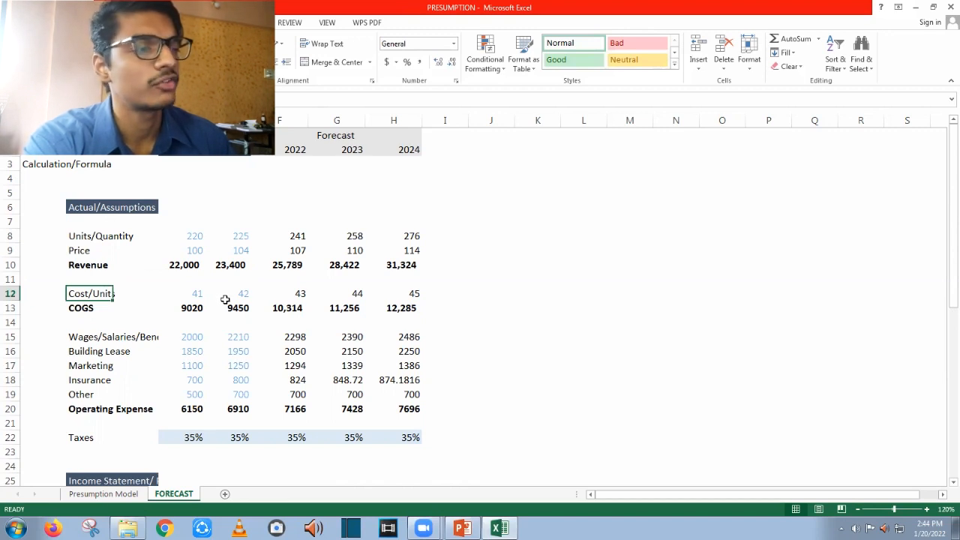
click(304, 294)
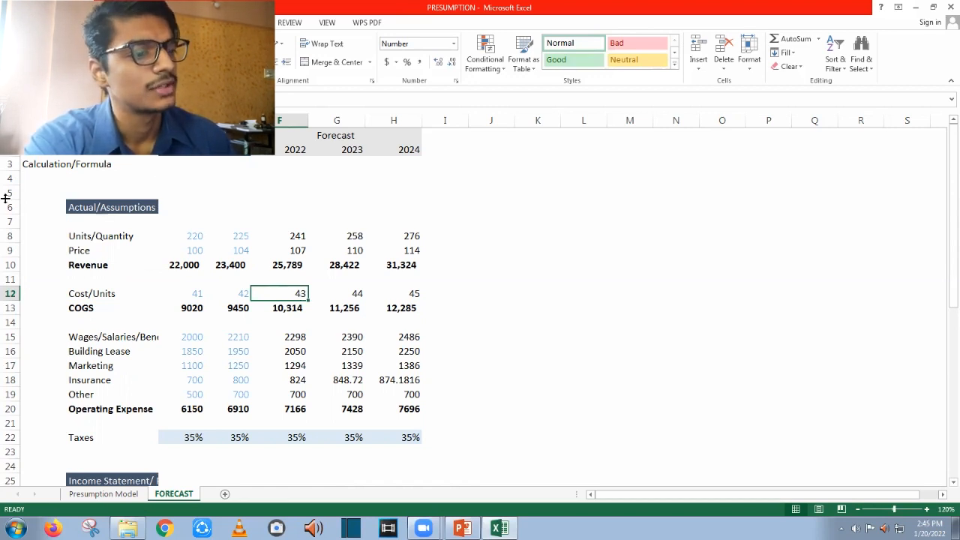
click(108, 310)
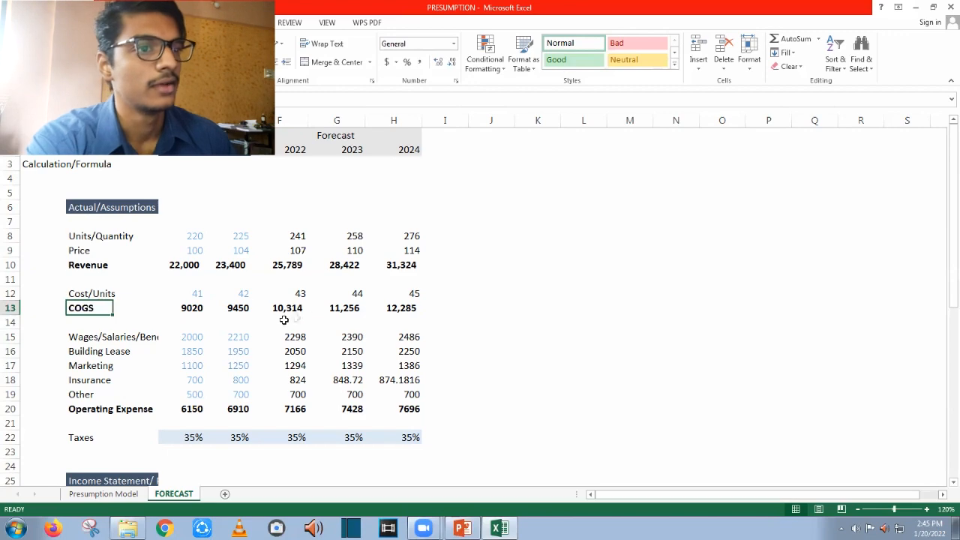
Step: Review the 2022 Wages/Salaries/Benefits forecast and compare Building Lease from 2021 through the 2024 forecast
scroll(450, 297, down, 1)
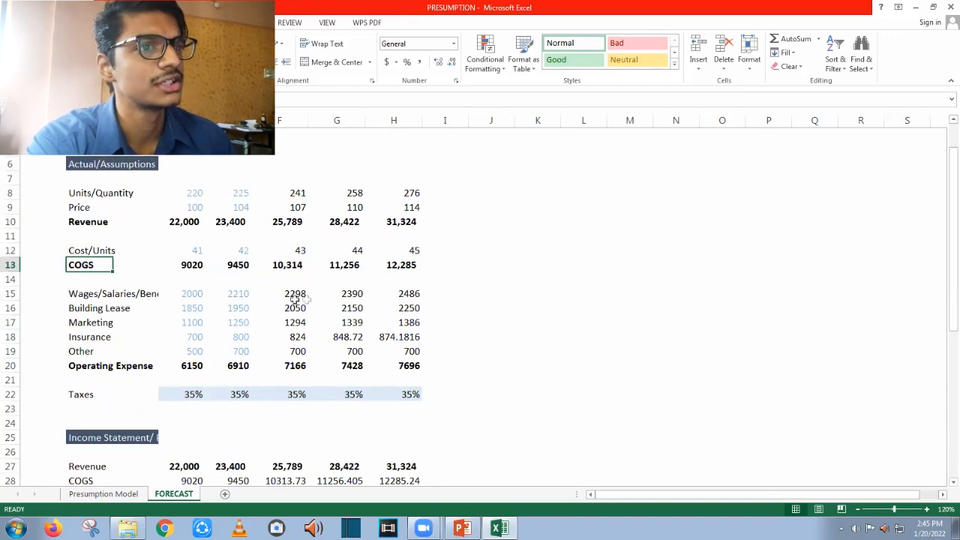
click(126, 304)
click(304, 295)
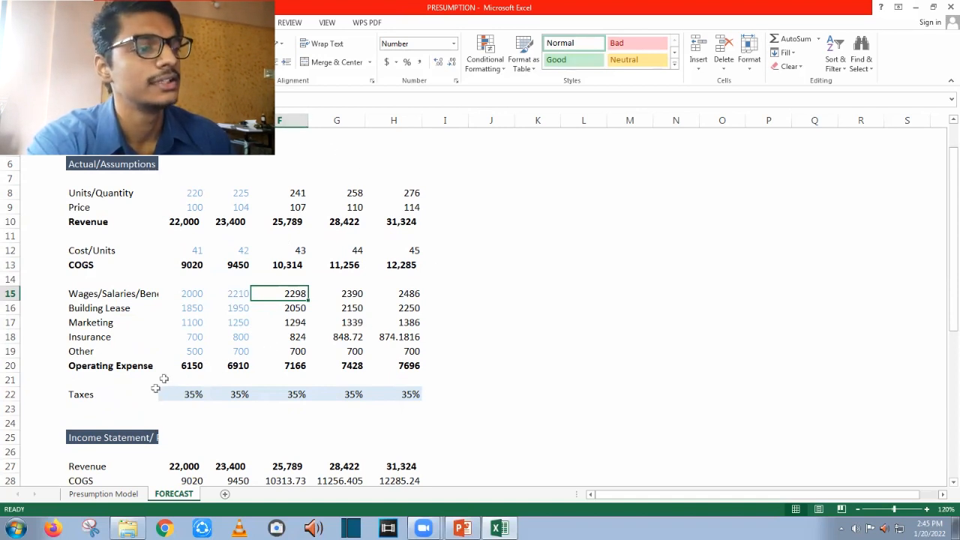
click(240, 309)
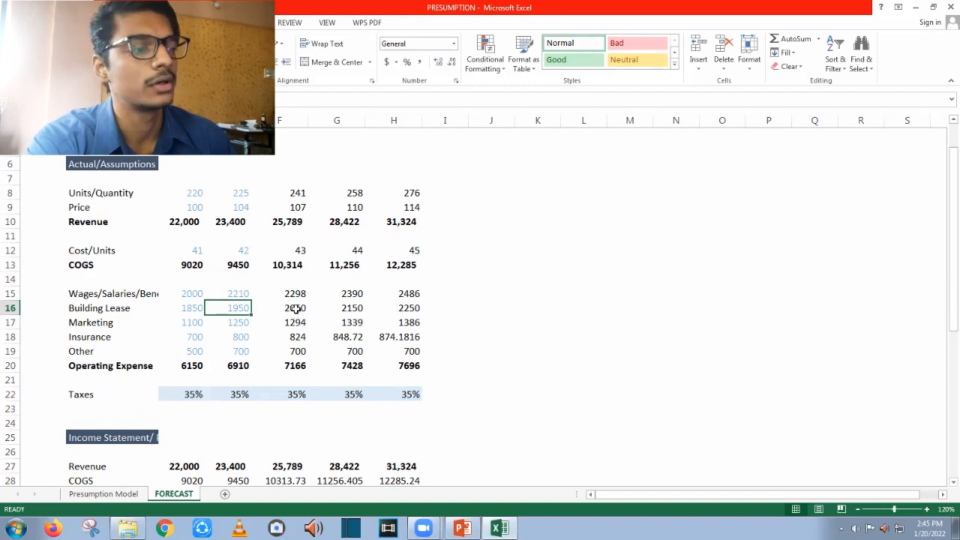
click(296, 309)
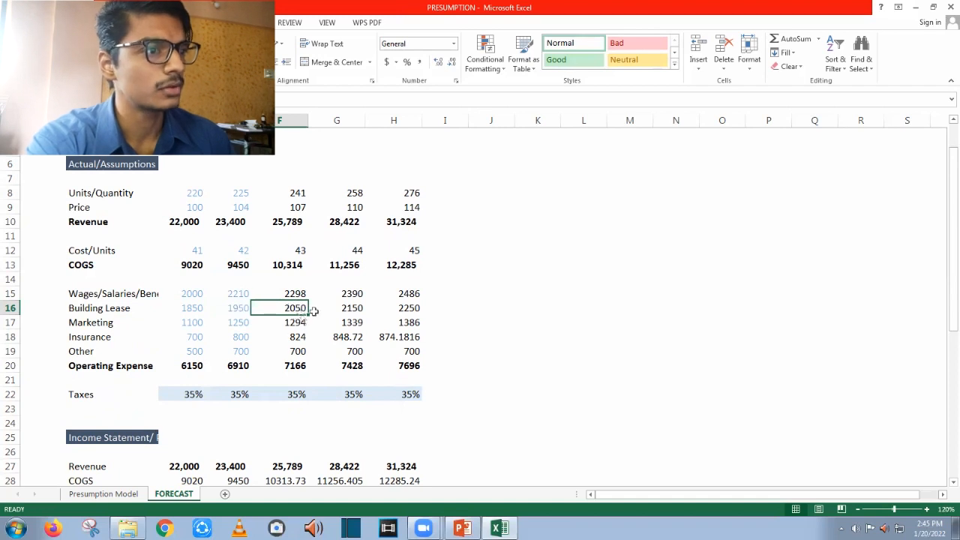
click(342, 310)
click(398, 305)
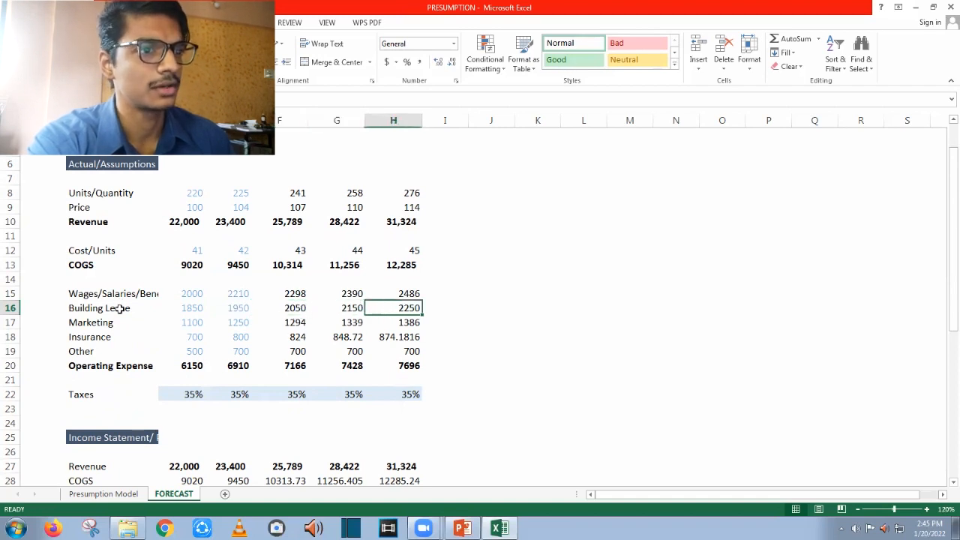
Step: Examine the 2022 forecast values for Marketing, Insurance and Other in the assumptions section
click(126, 321)
click(102, 322)
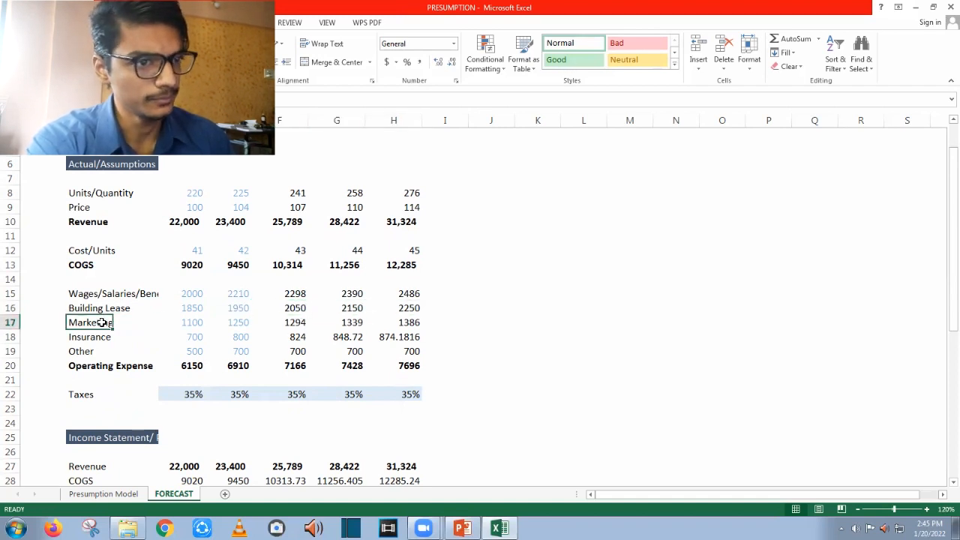
click(306, 322)
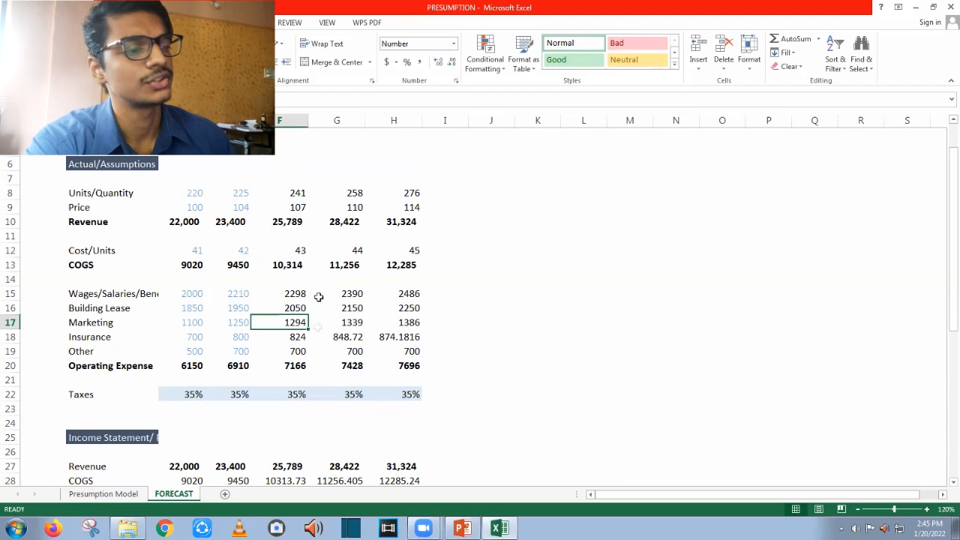
click(301, 337)
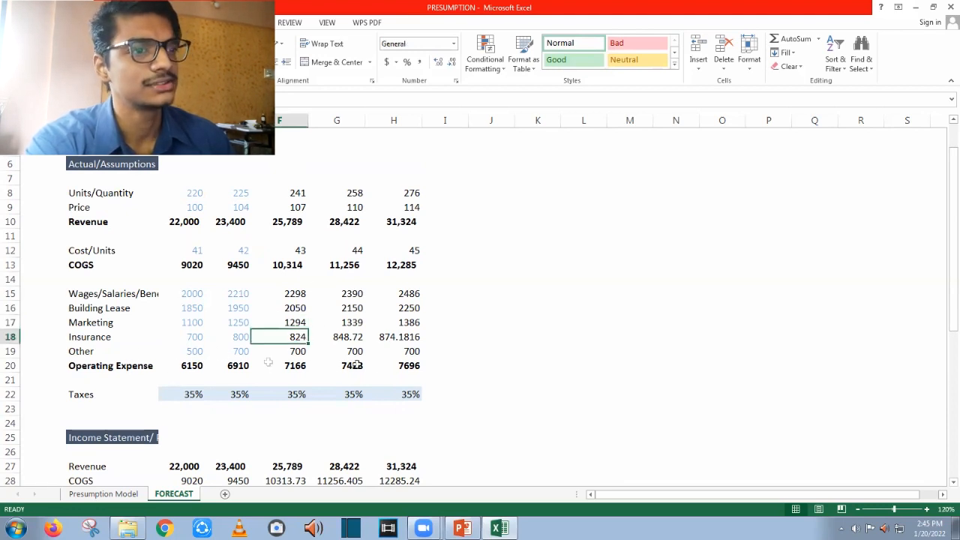
click(284, 352)
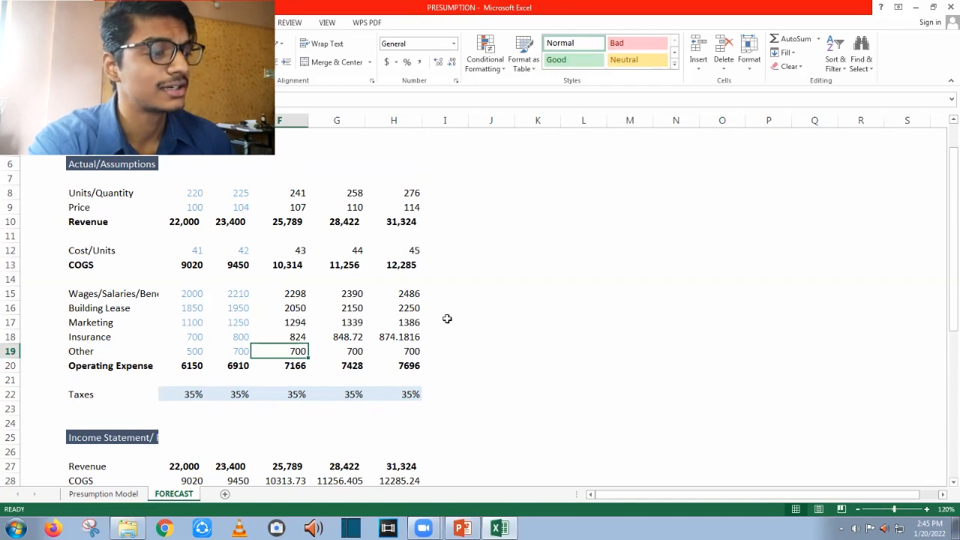
Step: Compare the percentages below Net Income in row 46, from the first historical year to the 2024 forecast
scroll(448, 319, down, 7)
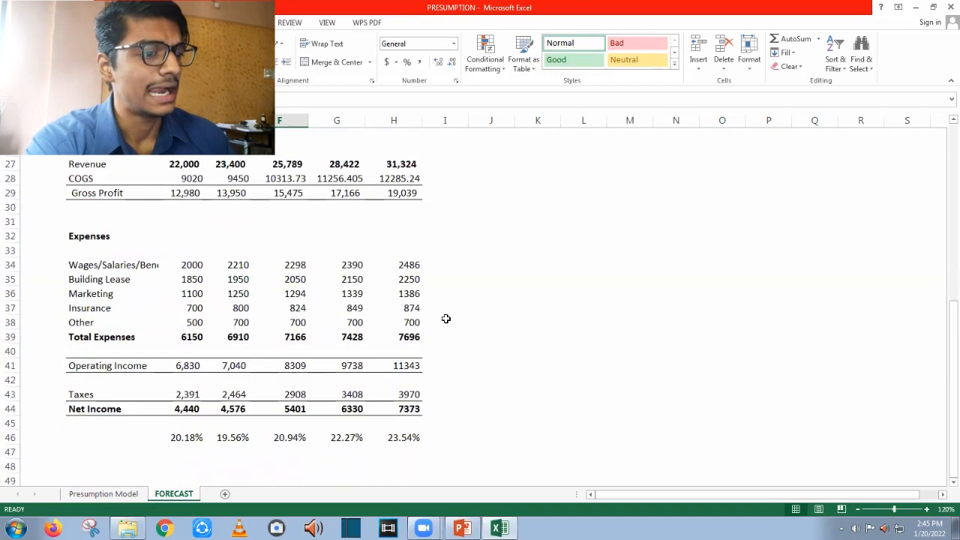
click(182, 440)
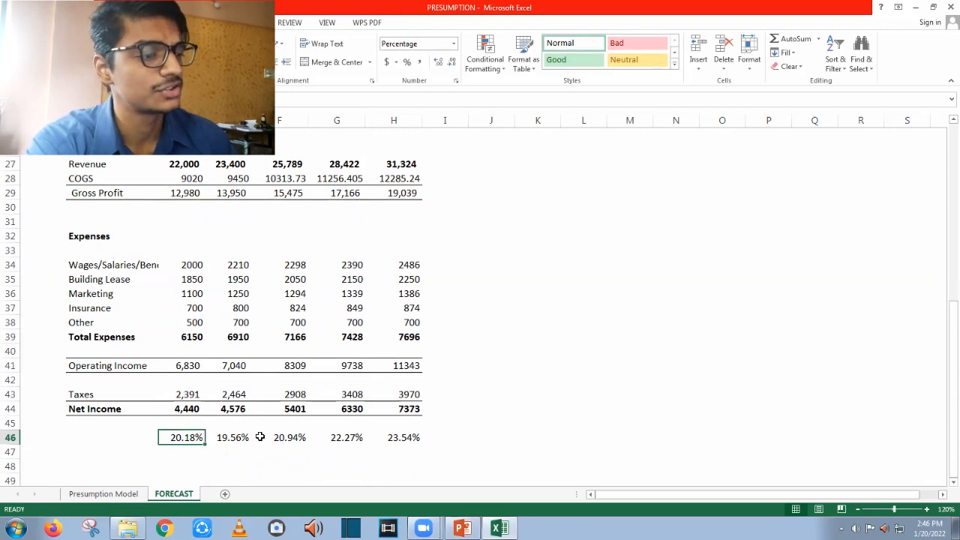
click(414, 441)
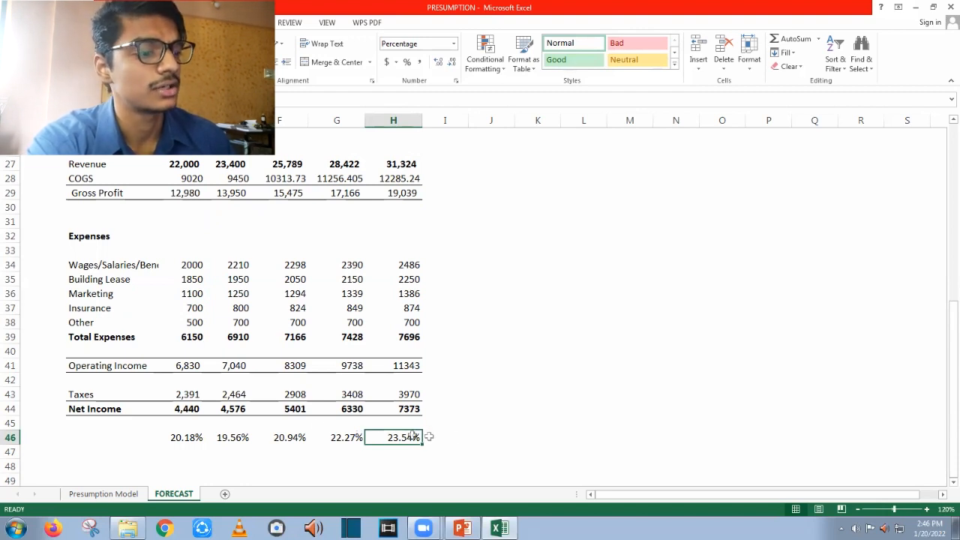
Step: Look over the whole FORECAST sheet, from the assumptions through the income statement to the net income percentages
scroll(312, 285, up, 4)
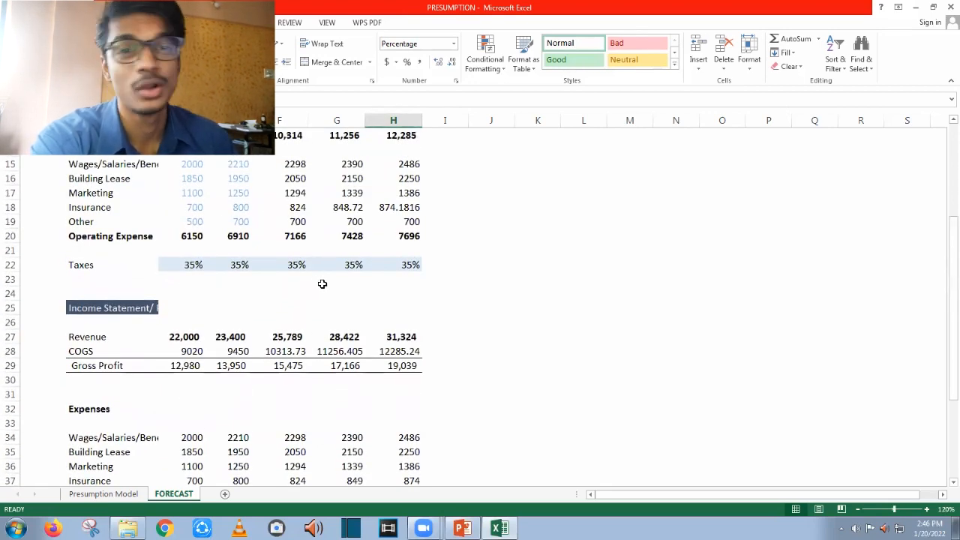
scroll(322, 284, up, 3)
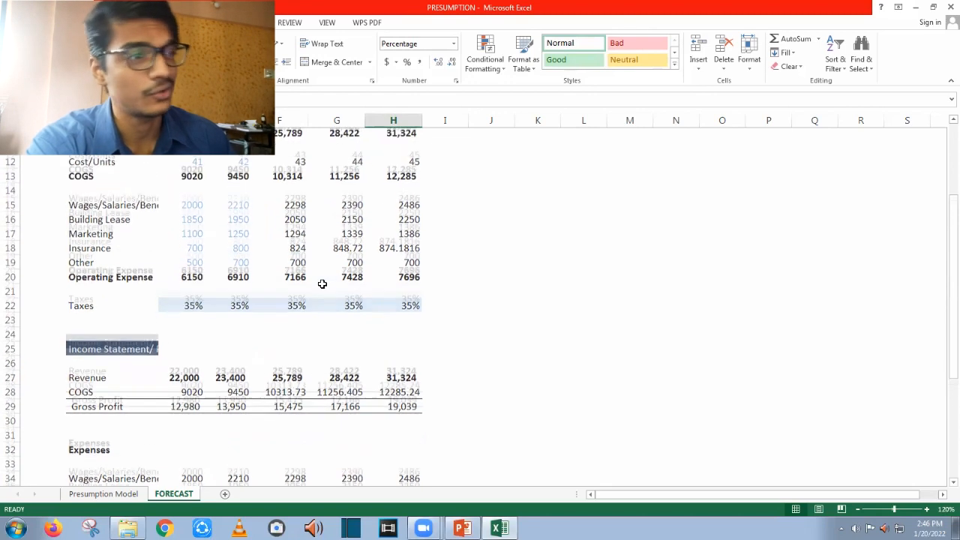
scroll(426, 323, up, 1)
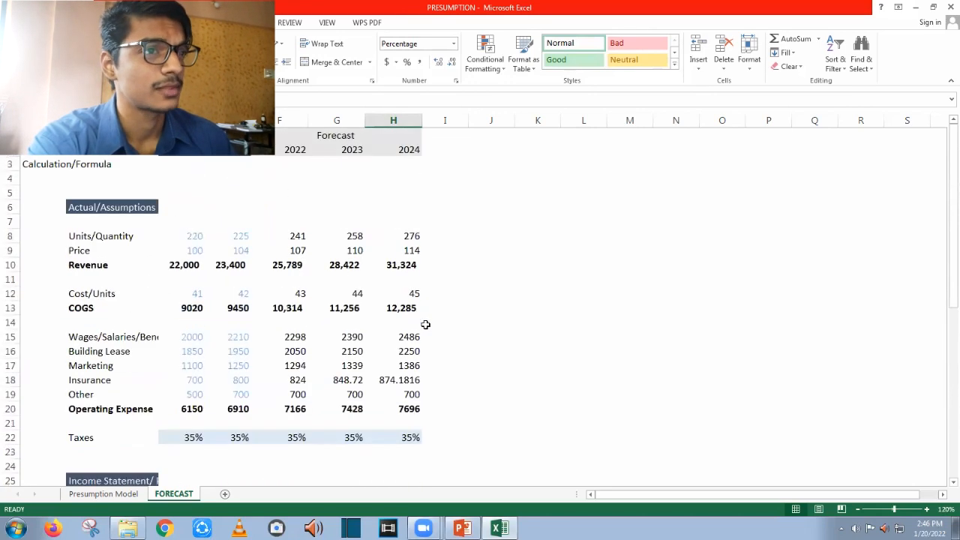
scroll(408, 264, down, 1)
scroll(344, 299, down, 8)
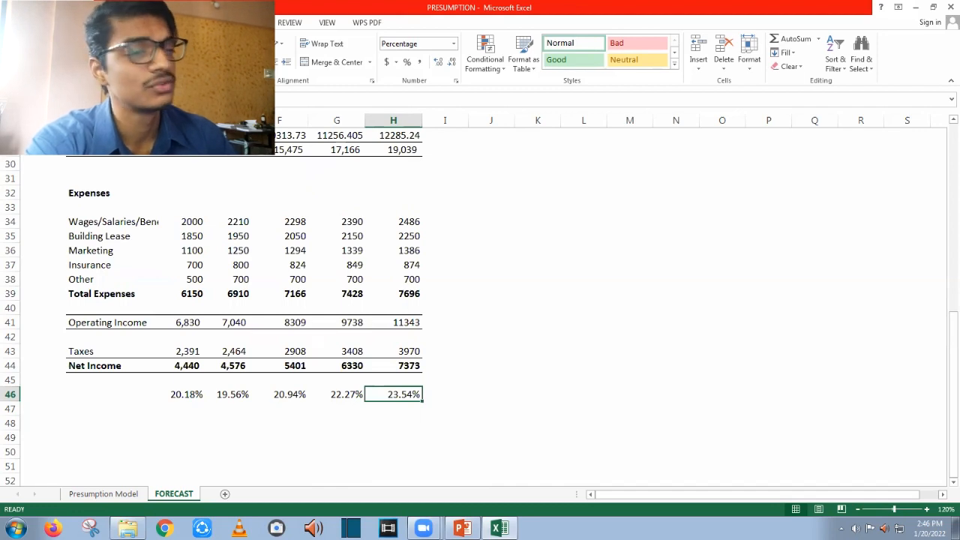
scroll(480, 300, up, 4)
scroll(369, 156, up, 5)
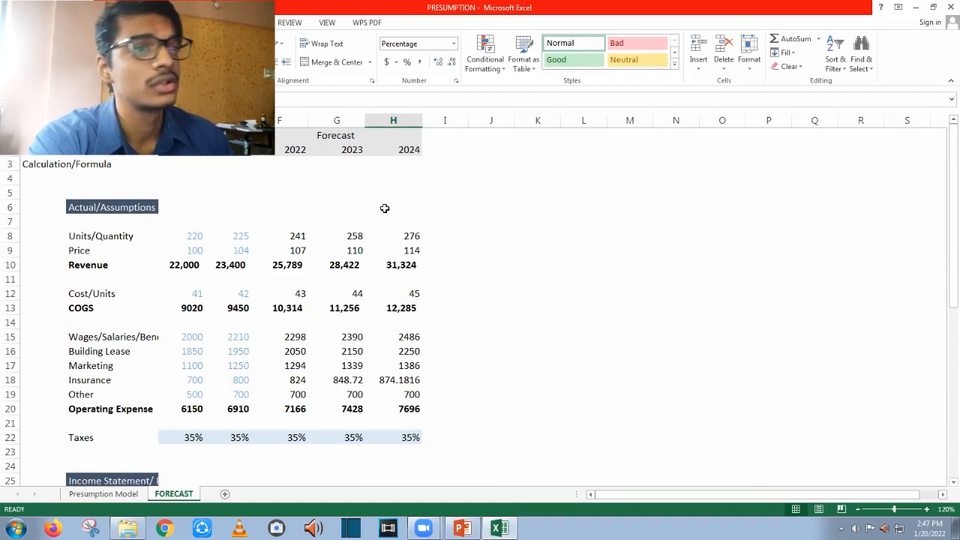
scroll(385, 207, down, 5)
scroll(385, 236, up, 1)
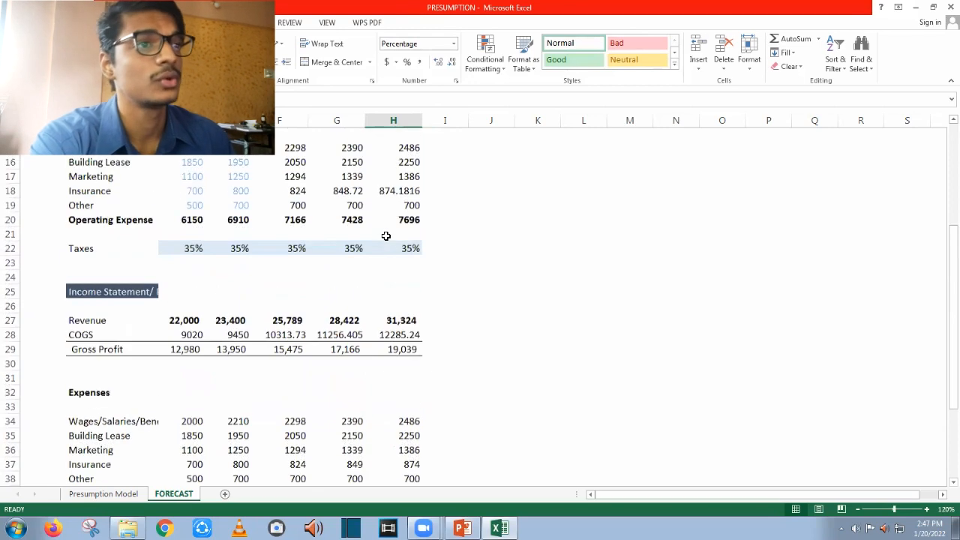
scroll(386, 236, up, 4)
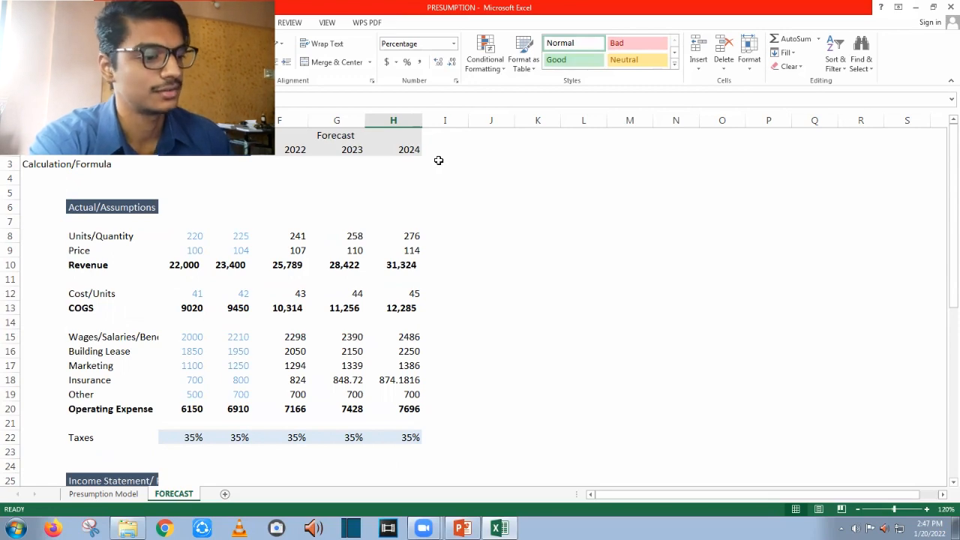
click(225, 232)
scroll(228, 240, down, 12)
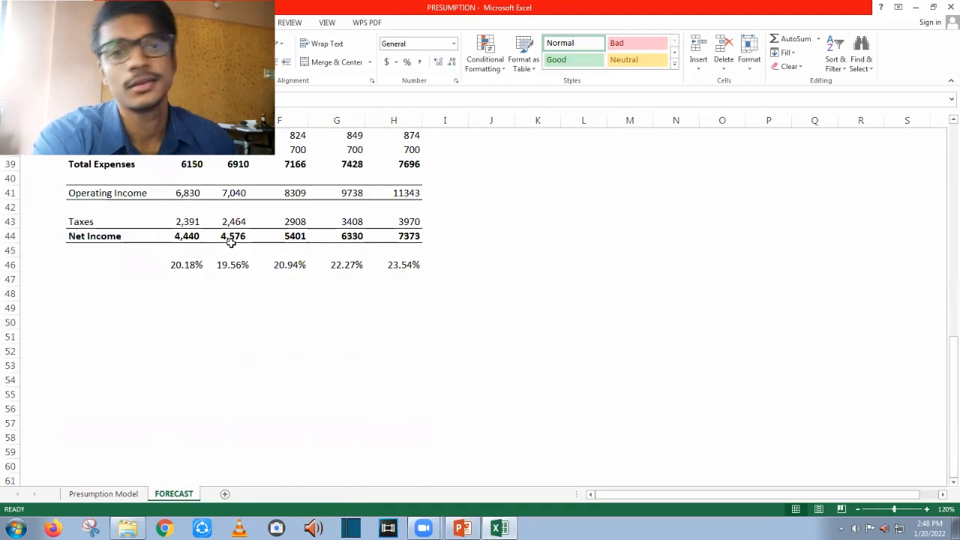
scroll(232, 246, down, 4)
scroll(58, 423, up, 10)
Step: Review the historical figures on the Presumption Model sheet and return to the FORECAST sheet's assumptions for comparison
click(104, 493)
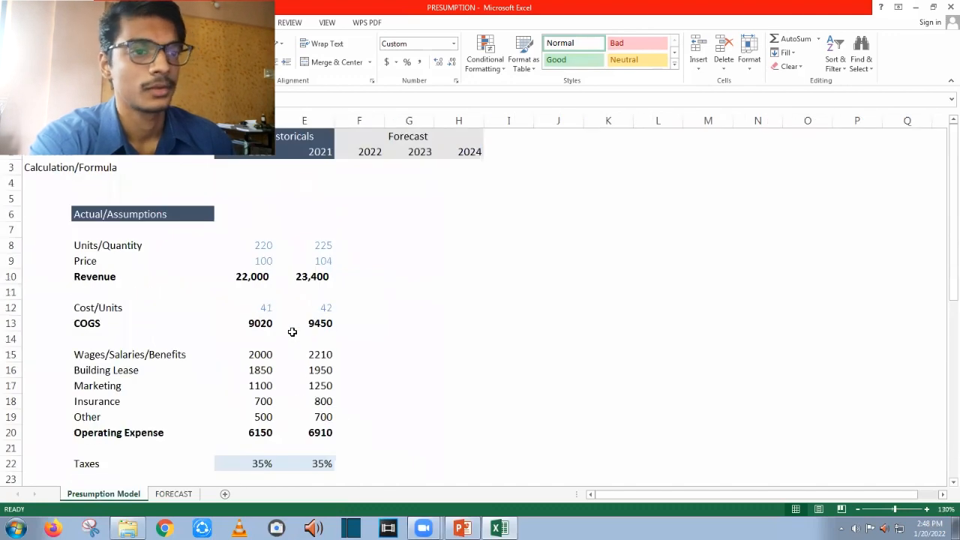
scroll(303, 352, down, 3)
click(189, 495)
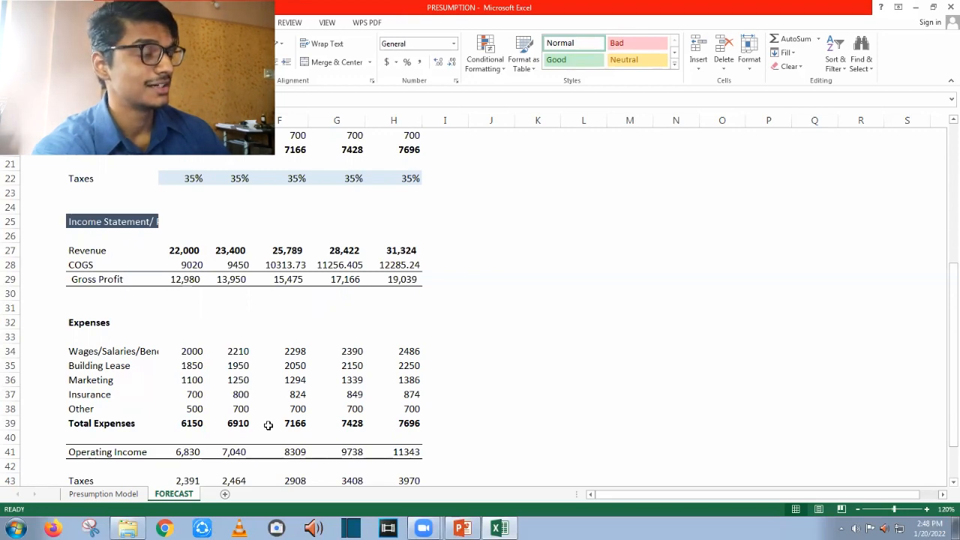
scroll(422, 379, up, 4)
scroll(494, 362, up, 2)
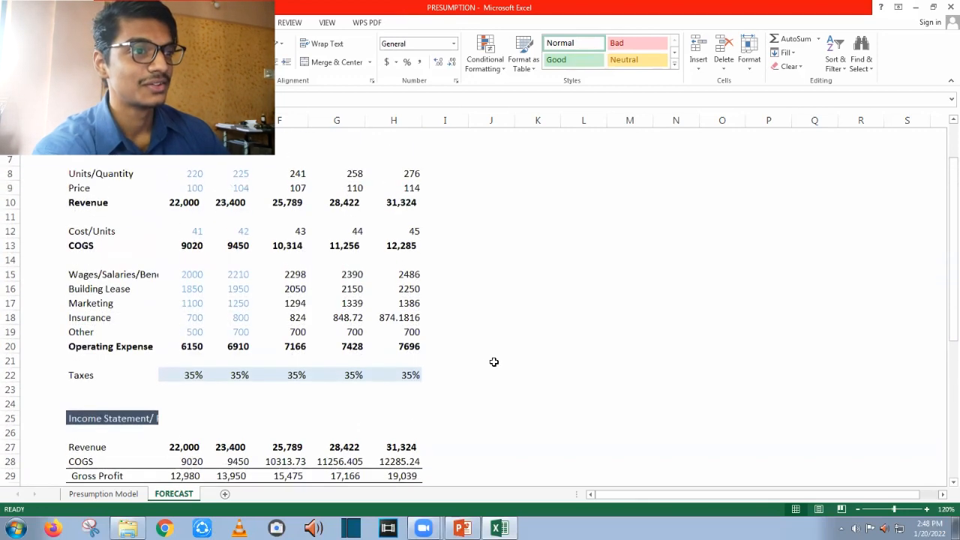
click(454, 218)
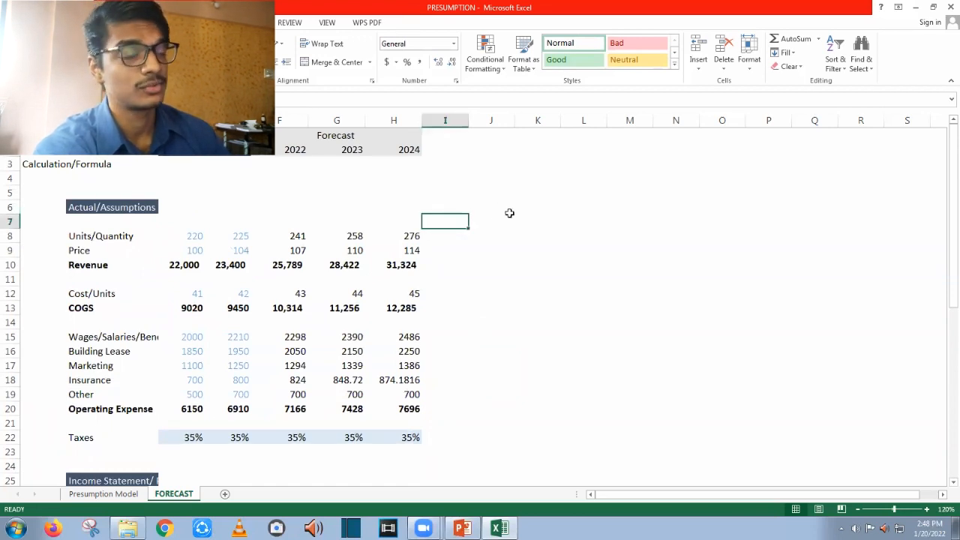
click(359, 174)
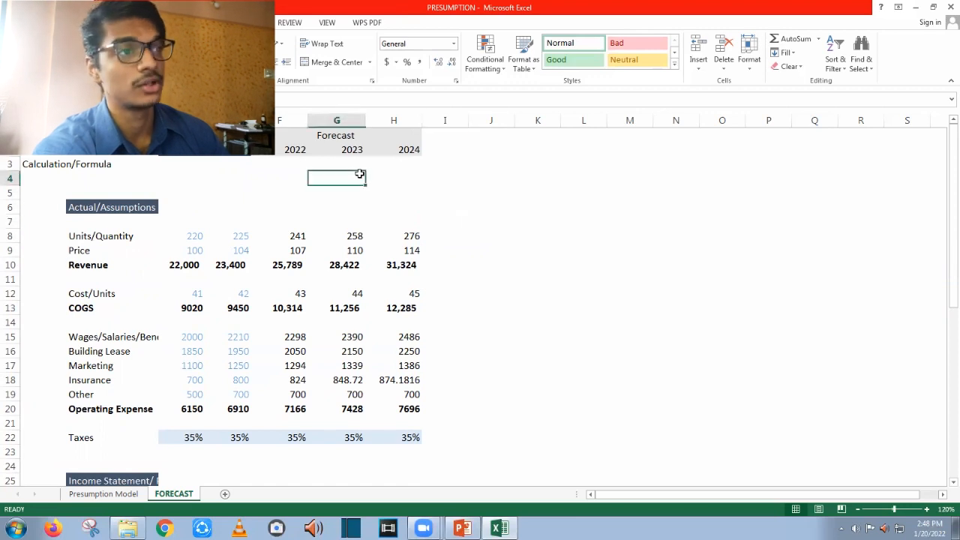
click(288, 150)
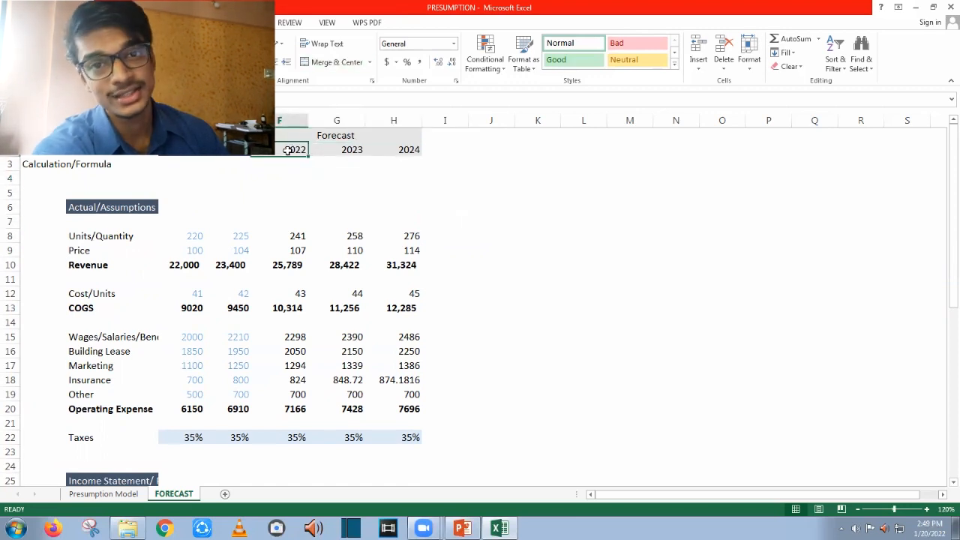